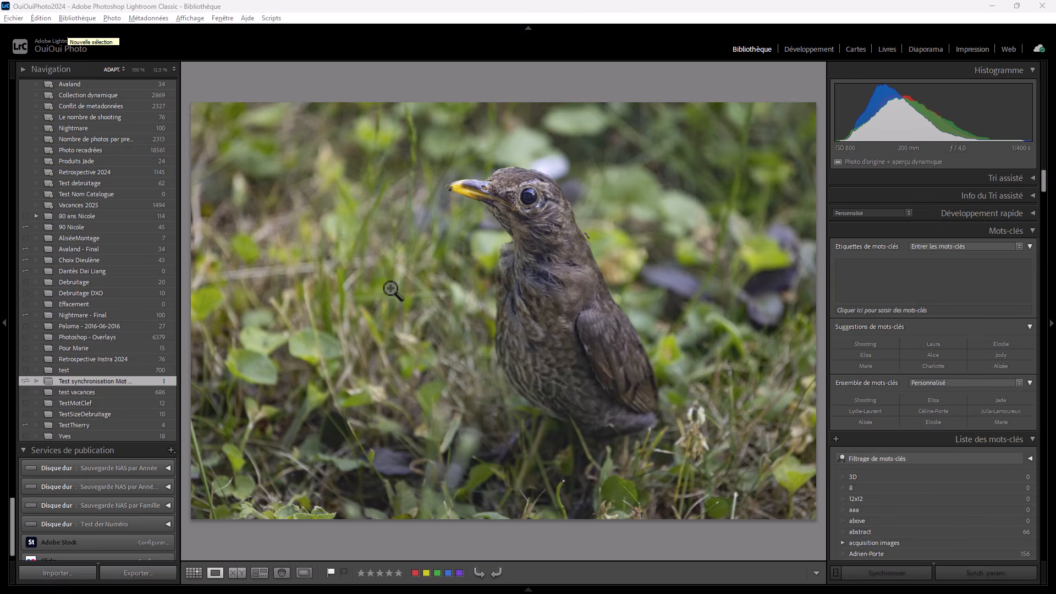
- Review the Lightroom synchronization preferences, including the keyword synchronization option, and close them without changes
click(39, 17)
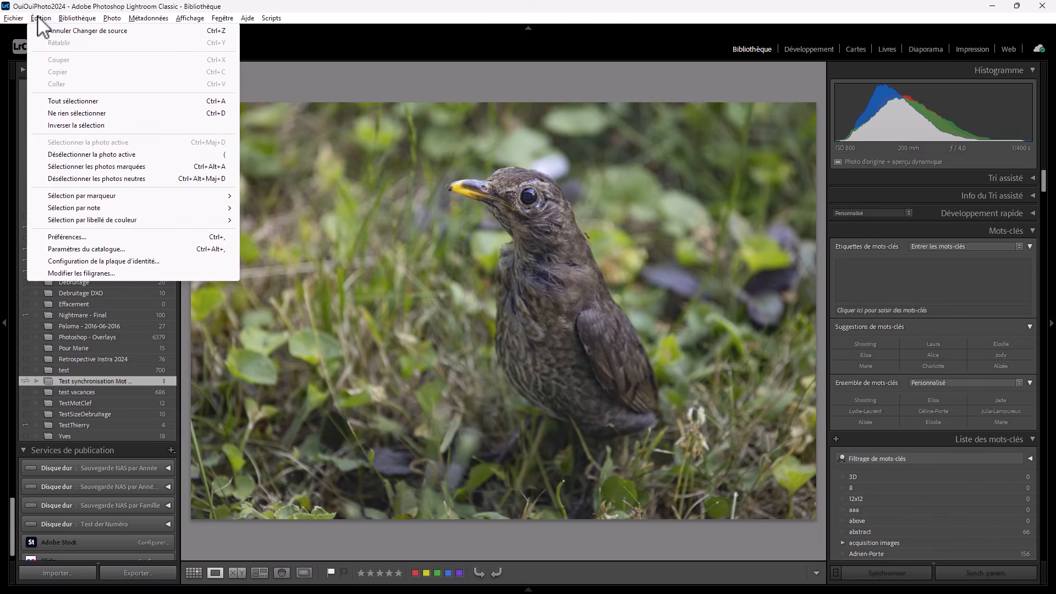
click(93, 237)
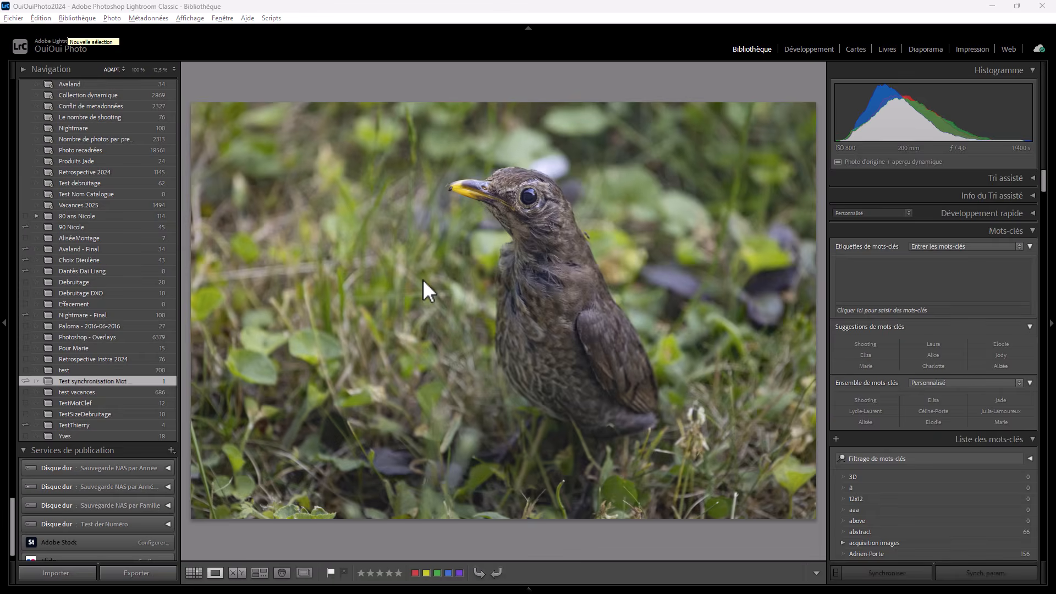
click(647, 106)
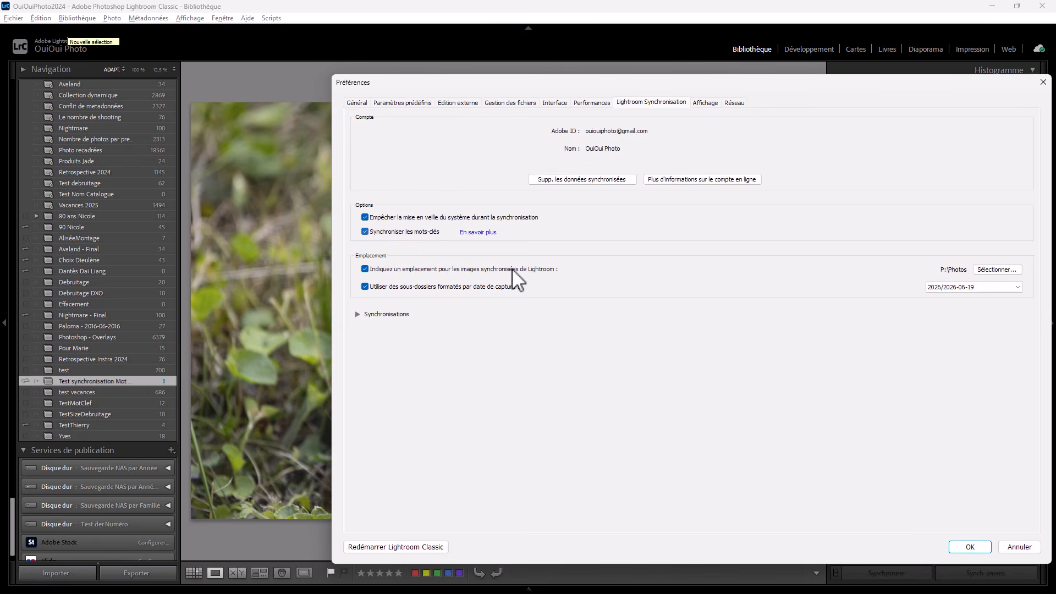
click(1018, 545)
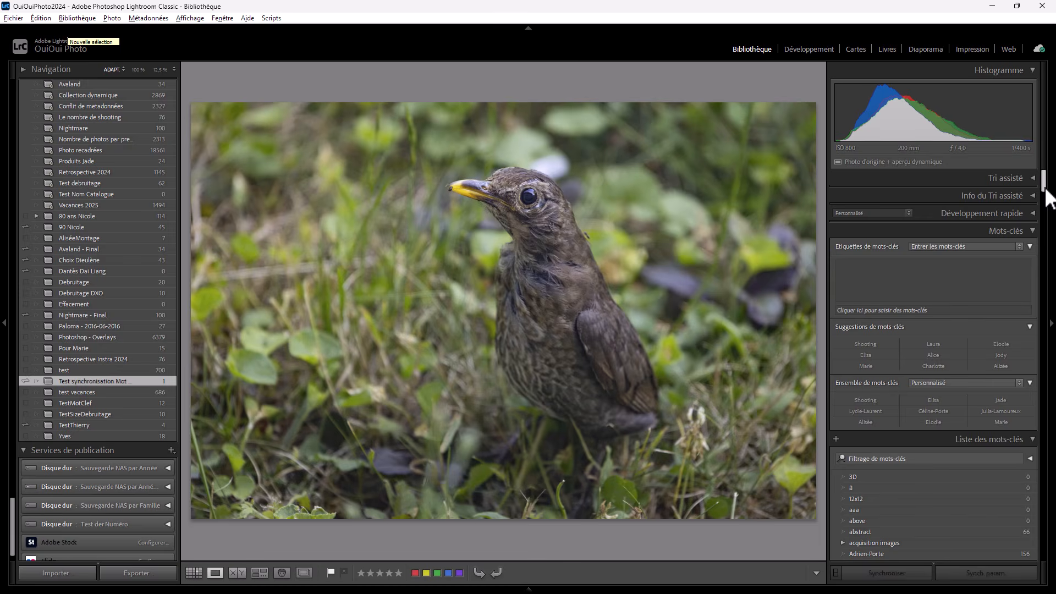
- Add the nested keyword Niveau3, under Niveau1 and Niveau2, to the selected bird photo and return to its keyword tags
drag(1045, 187, 1028, 417)
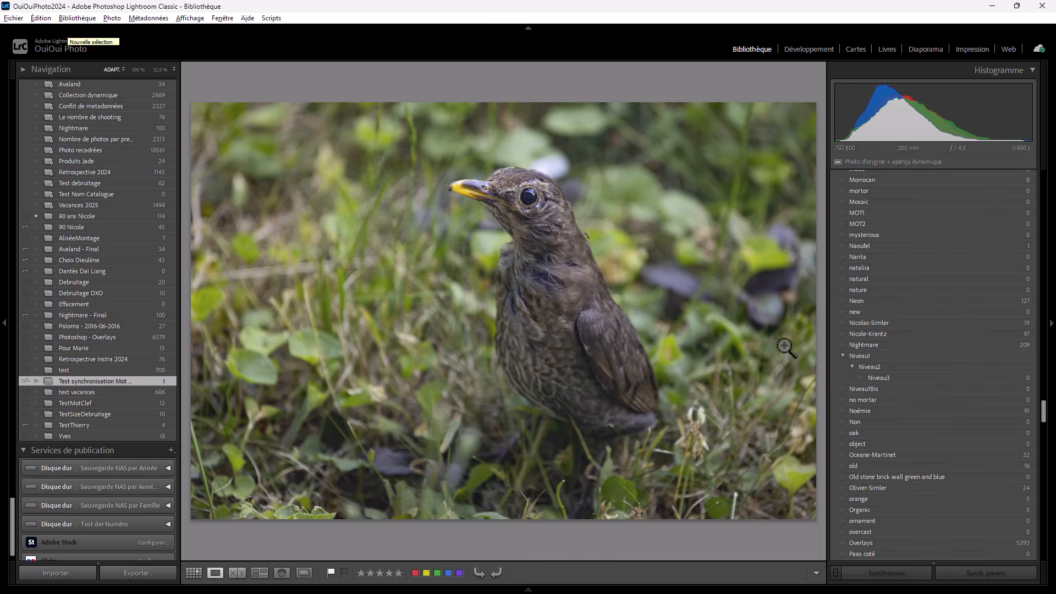
right_click(886, 379)
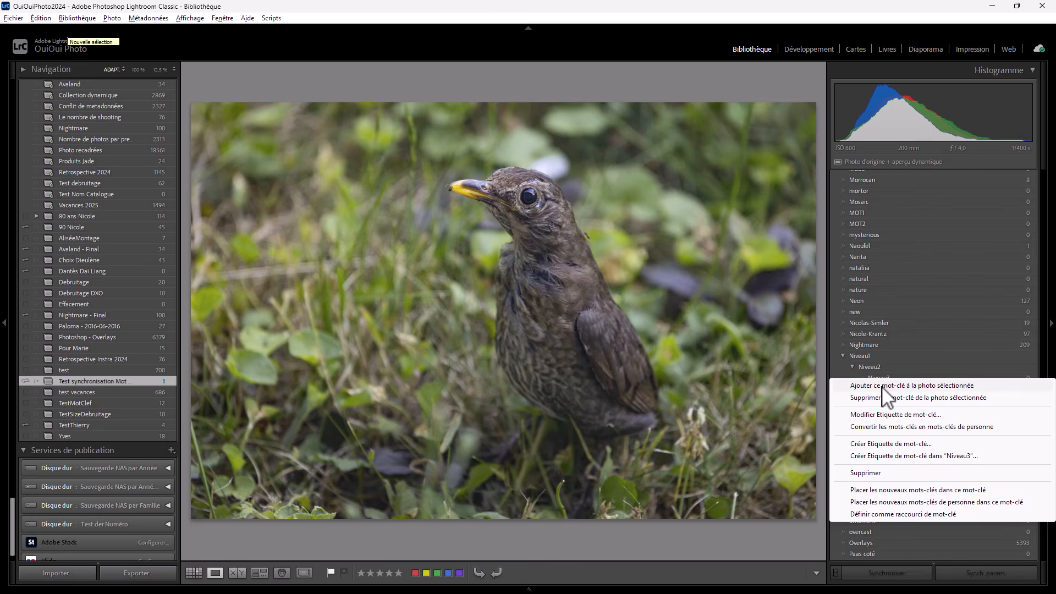
click(884, 386)
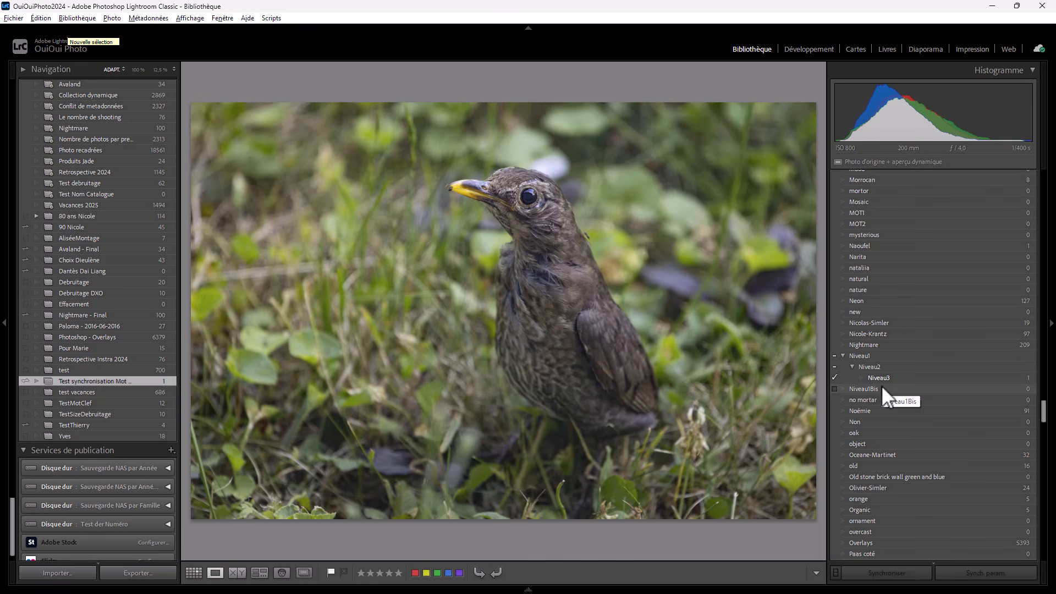
drag(1046, 412, 1046, 184)
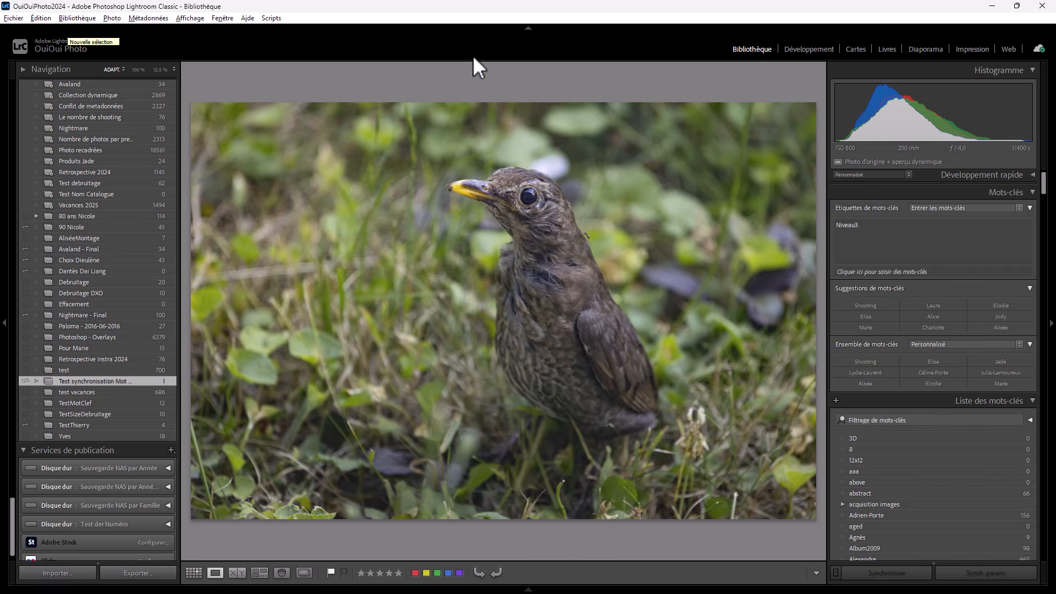
- Switch to Lightroom on the web, open the bird photo from the Test synchronisation Mot Clé album and display its keywords
key(alt+Tab)
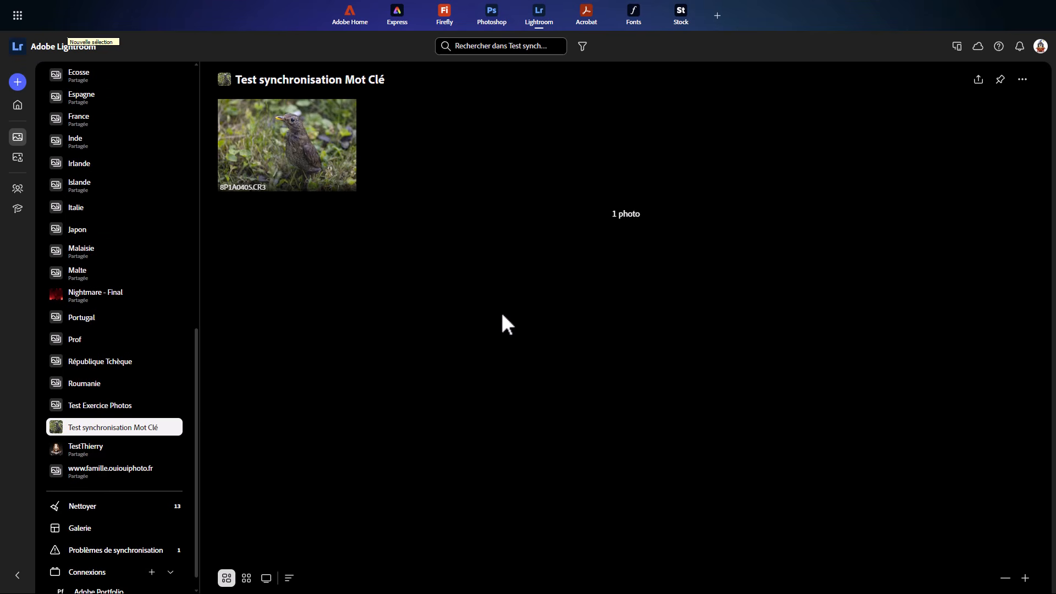
double_click(287, 166)
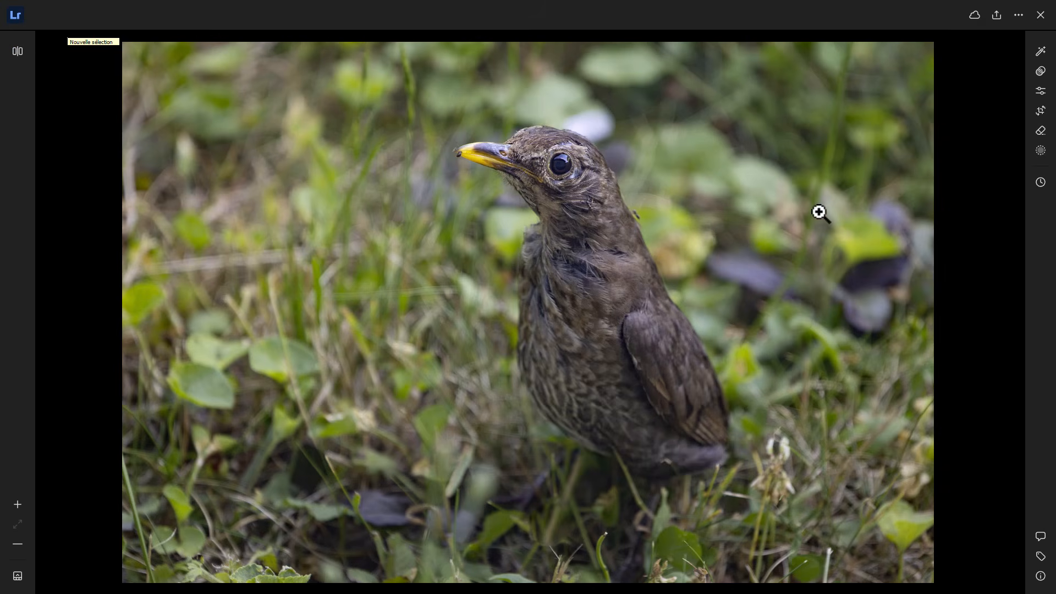
click(1040, 555)
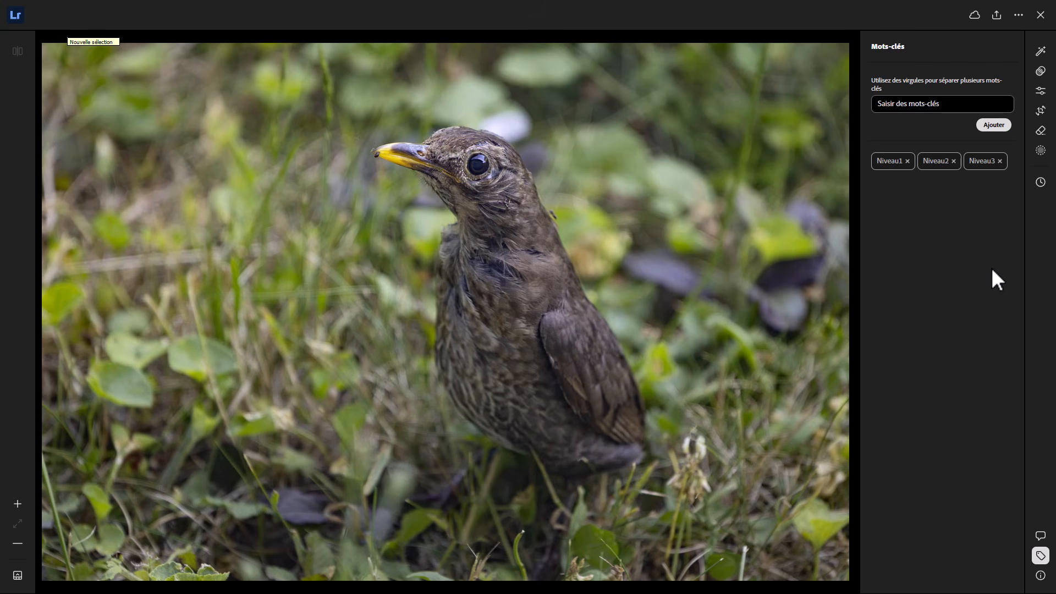
- Add the keywords Niveau1Bis and Niveau1Ter to the bird photo in a single entry
click(909, 105)
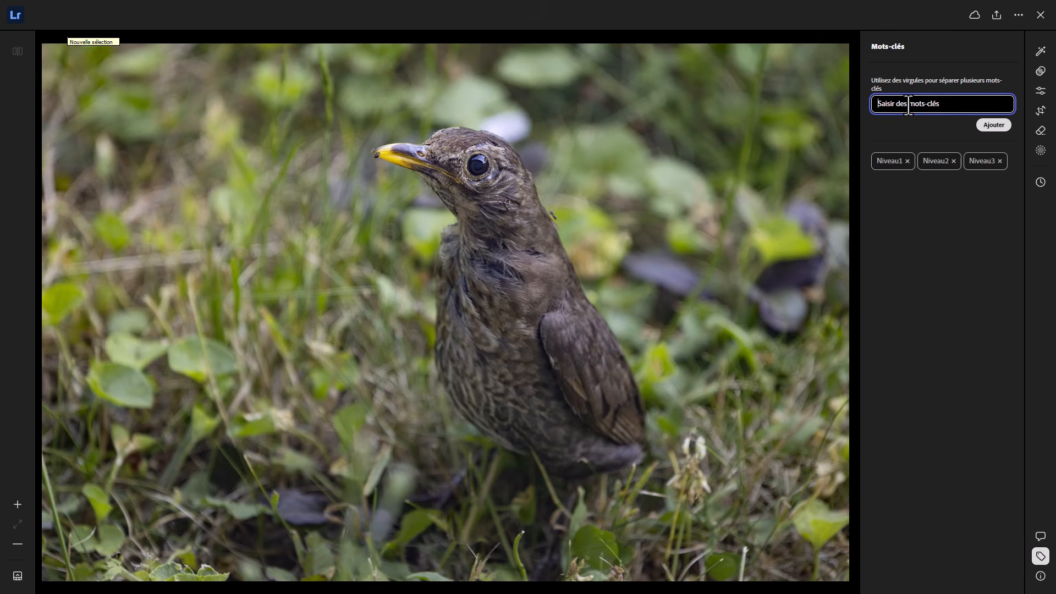
text(Niveau1)
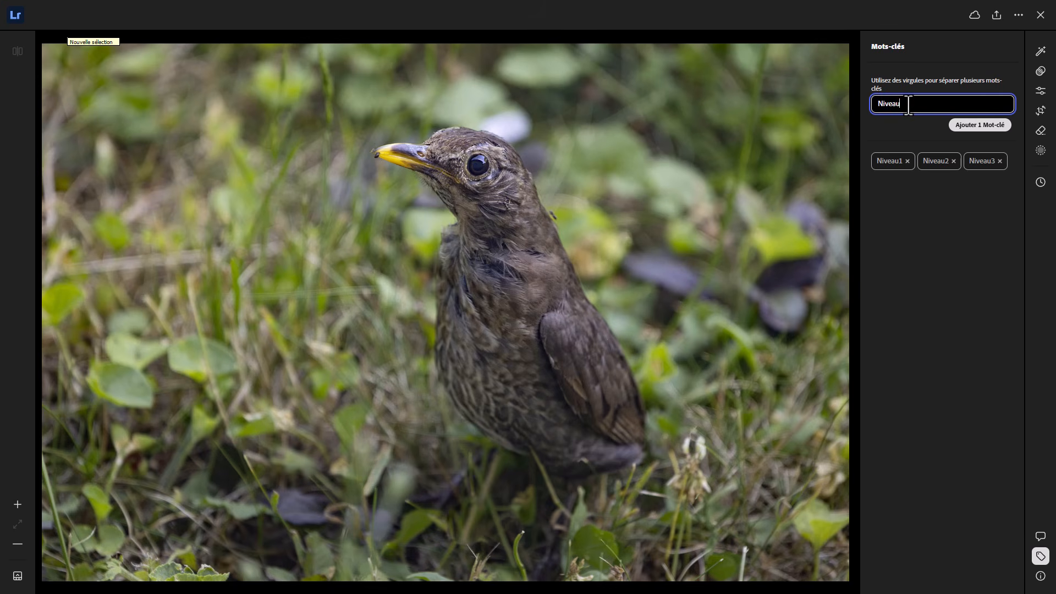
text(Bis)
text(, Niveau1Ter)
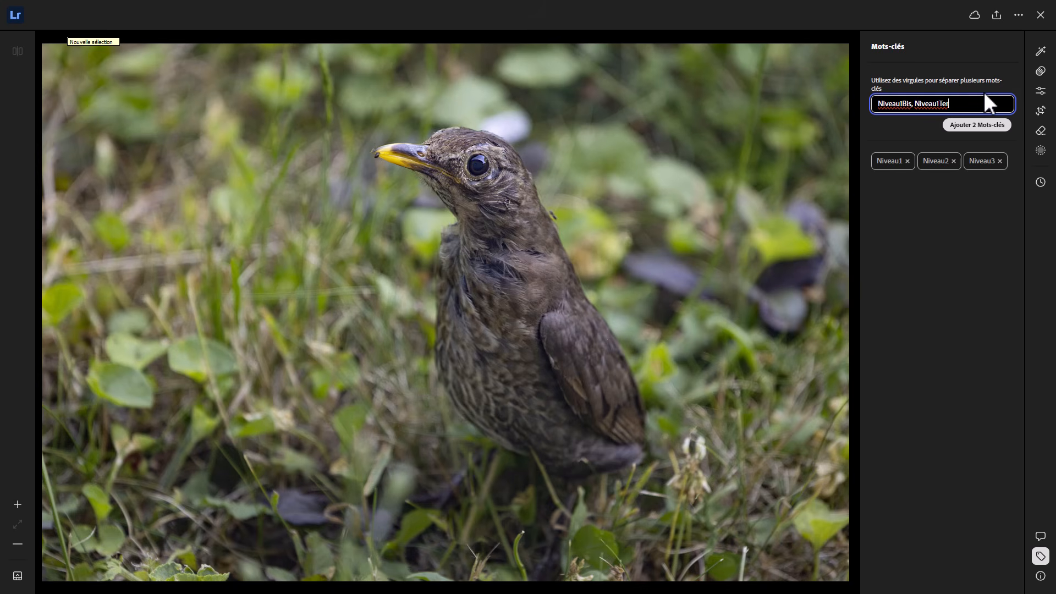
key(BackSpace)
text(r)
click(969, 126)
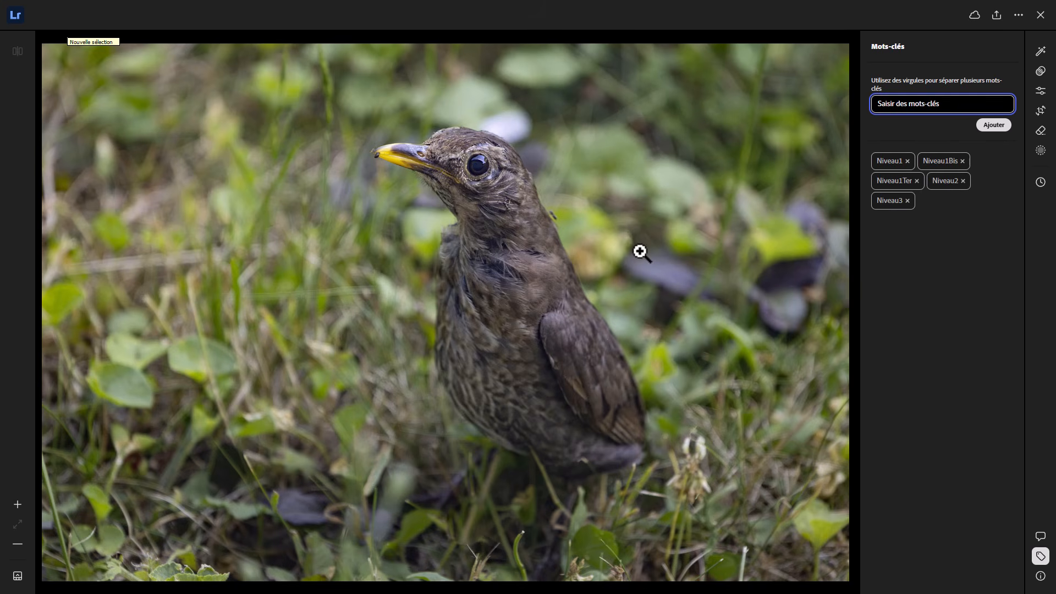
- Switch to Lightroom Classic and check the photo's synchronized keywords in the tags and around Niveau1 in the keyword list
key(alt+Tab)
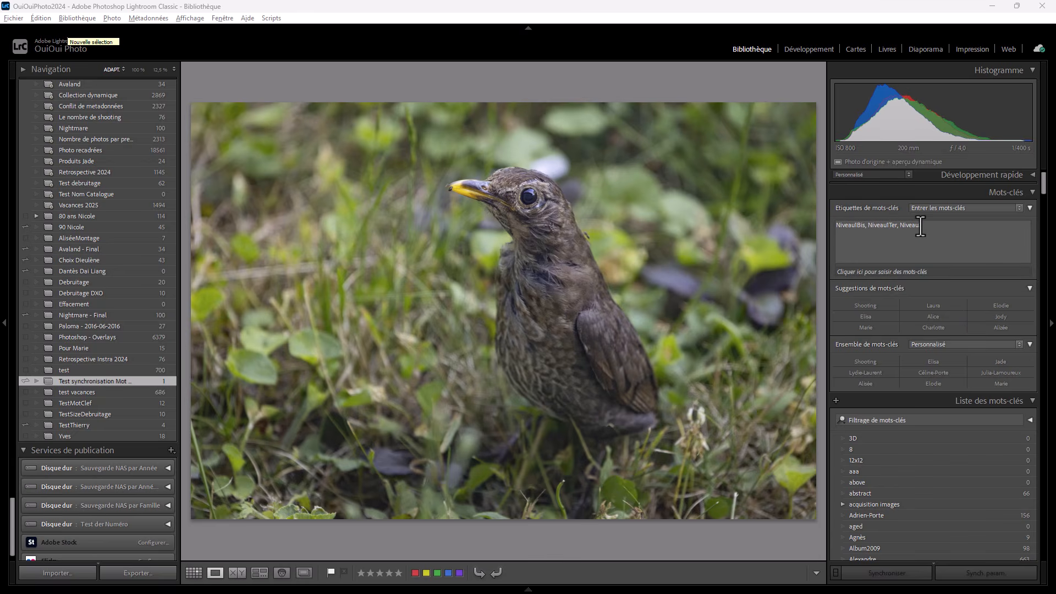
drag(1043, 189, 1053, 426)
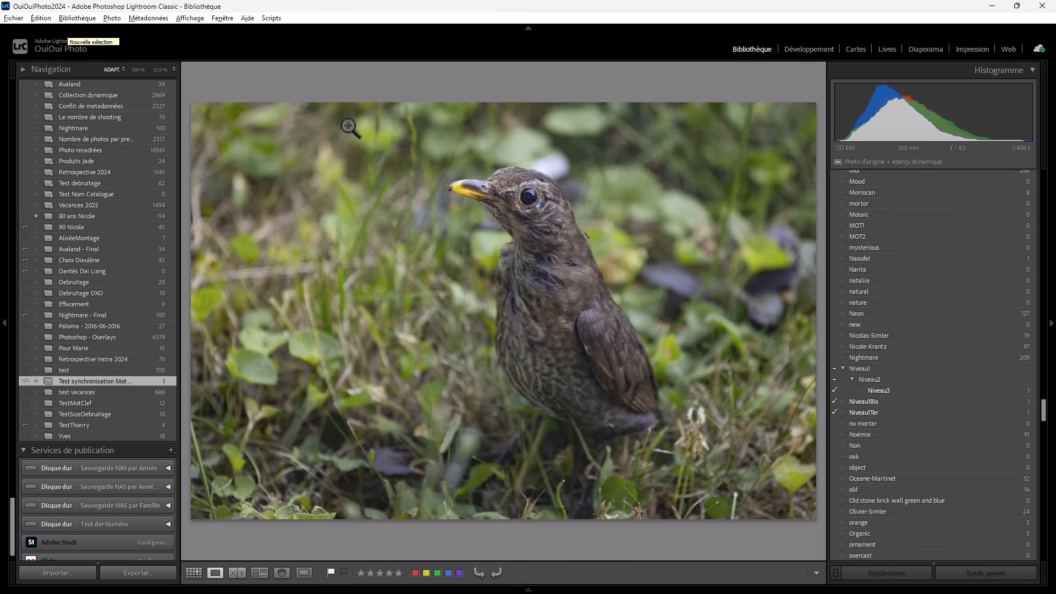
- Switch to Lightroom on the web and add the hierarchical keyword Niveau1|Niveau2|Niveau3Bis to the bird photo
key(alt+Tab)
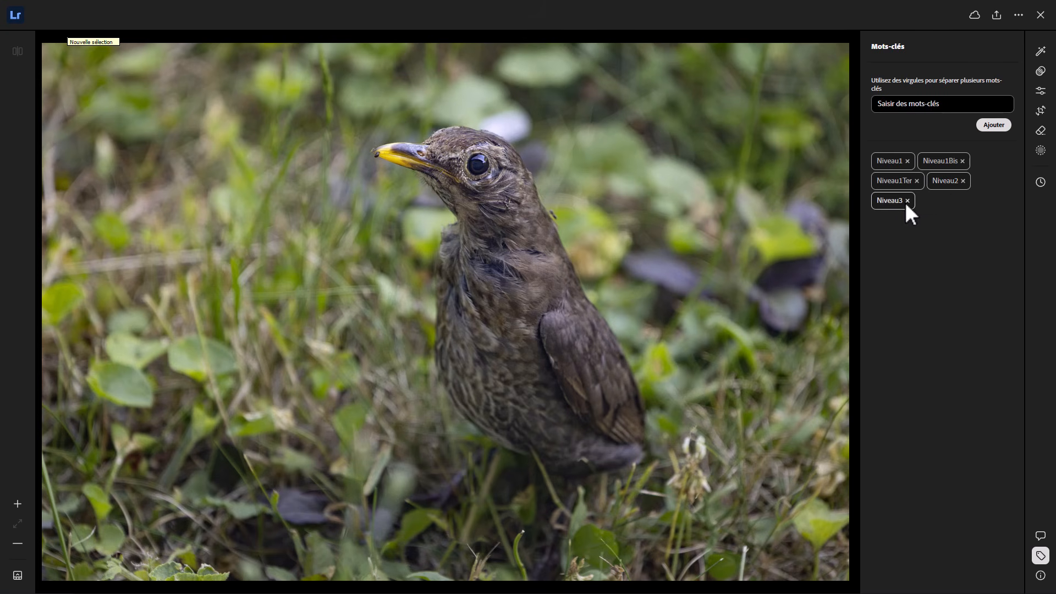
click(891, 104)
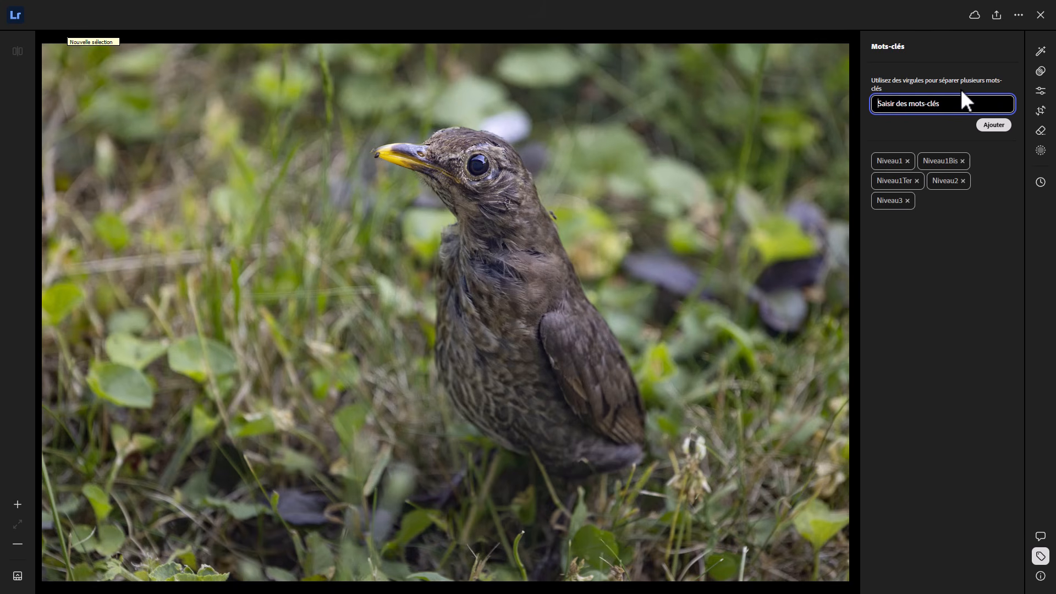
text(Niv)
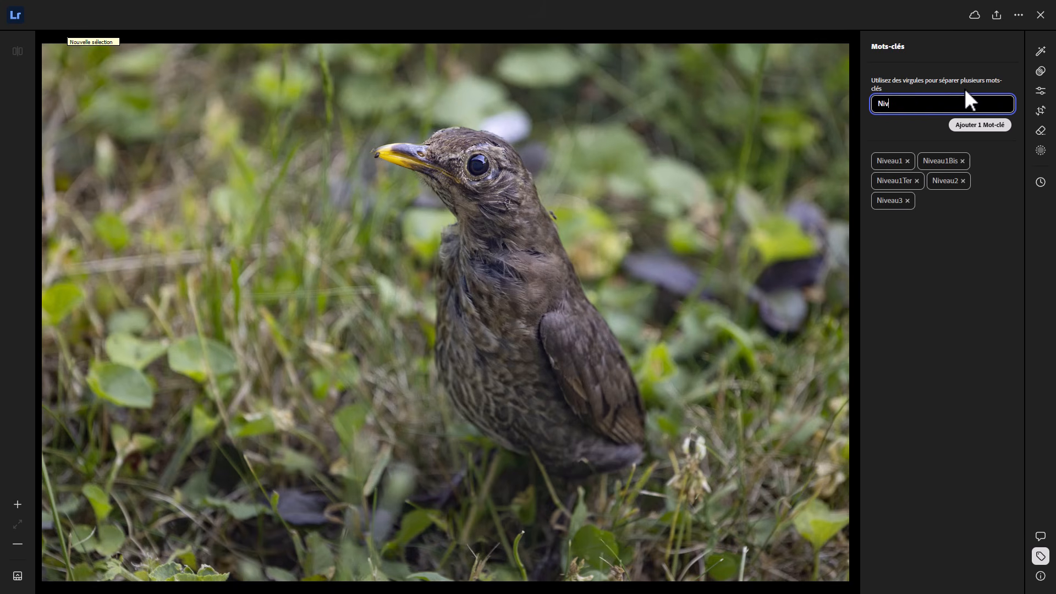
text(eau1)
text(|Niveau2|Niveau3Bis)
click(981, 126)
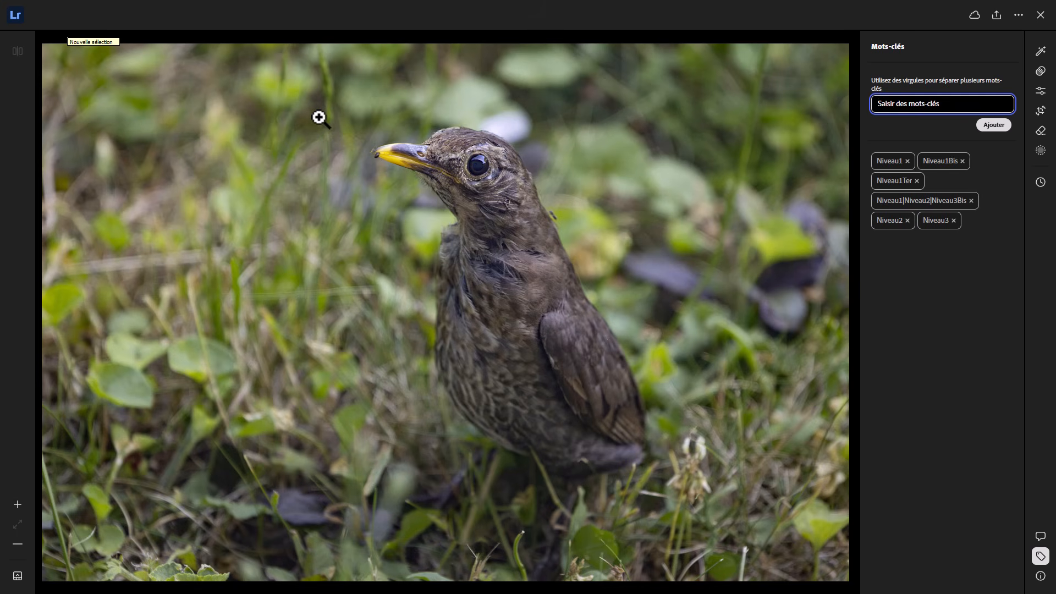
- Switch to Lightroom Classic and check how the hierarchical keyword was synchronized in the keyword list and the photo's tags
key(alt+Tab)
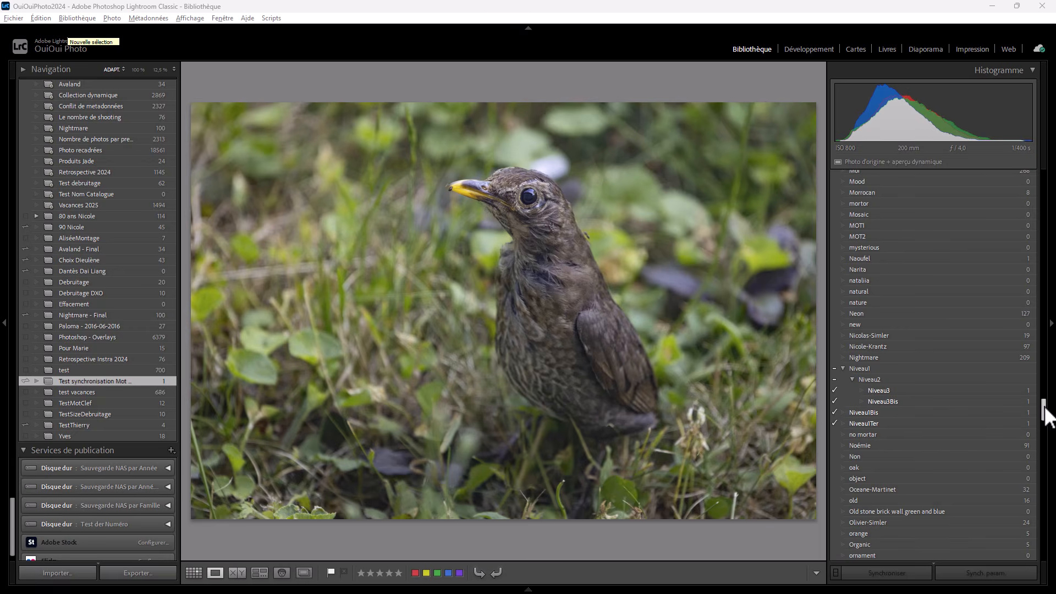
drag(1046, 416, 1047, 187)
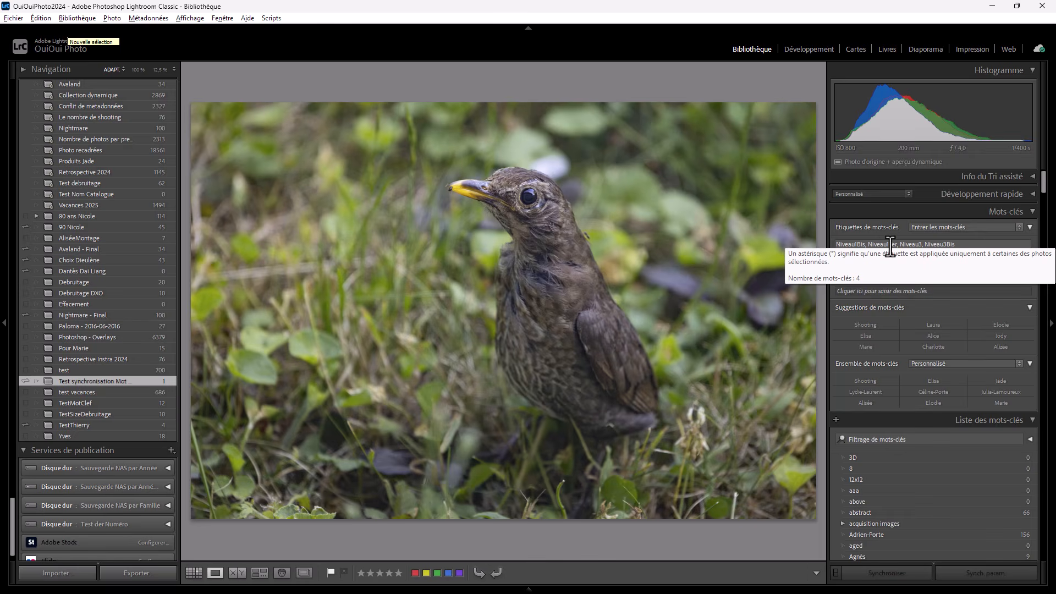
click(931, 278)
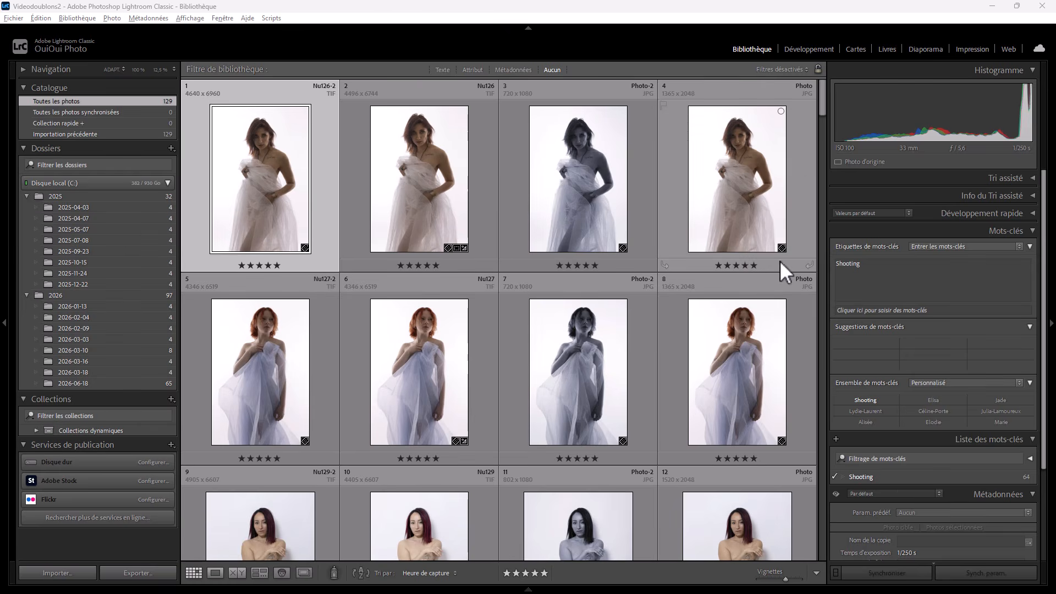
- Browse the photos of the whole Videodoublons2 catalogue and those in the 2026-06-18 folder
drag(821, 107, 811, 328)
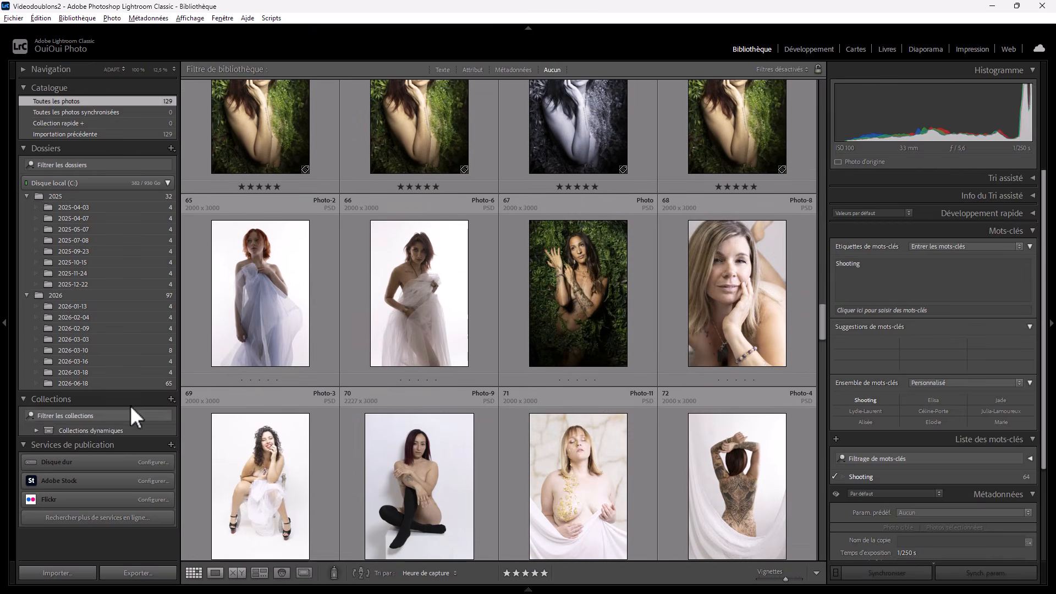
click(92, 381)
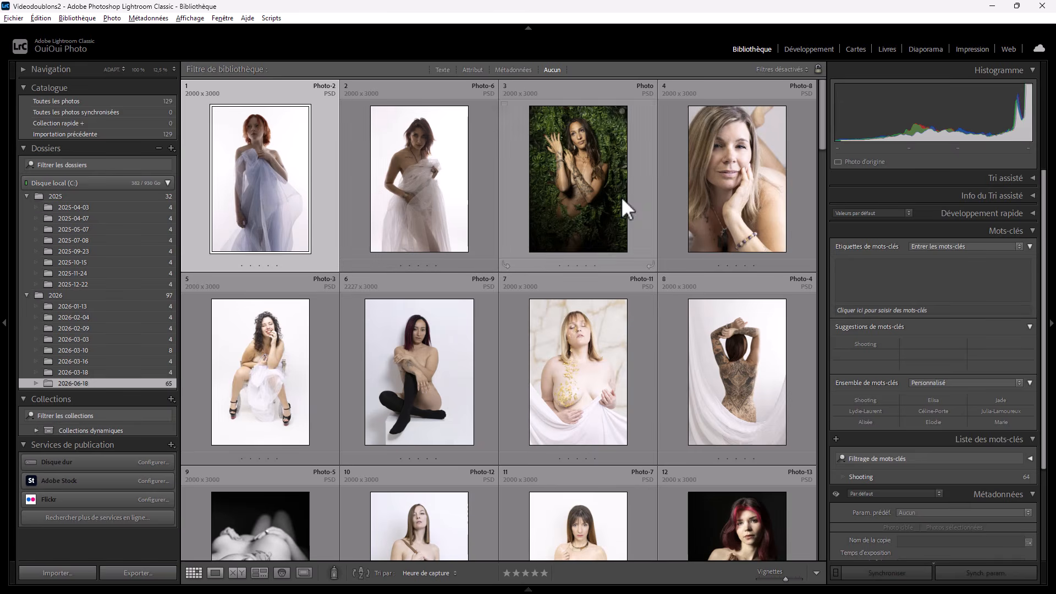
mouse_move(823, 139)
mouse_down()
mouse_move(792, 486)
mouse_move(804, 533)
mouse_move(812, 126)
mouse_up()
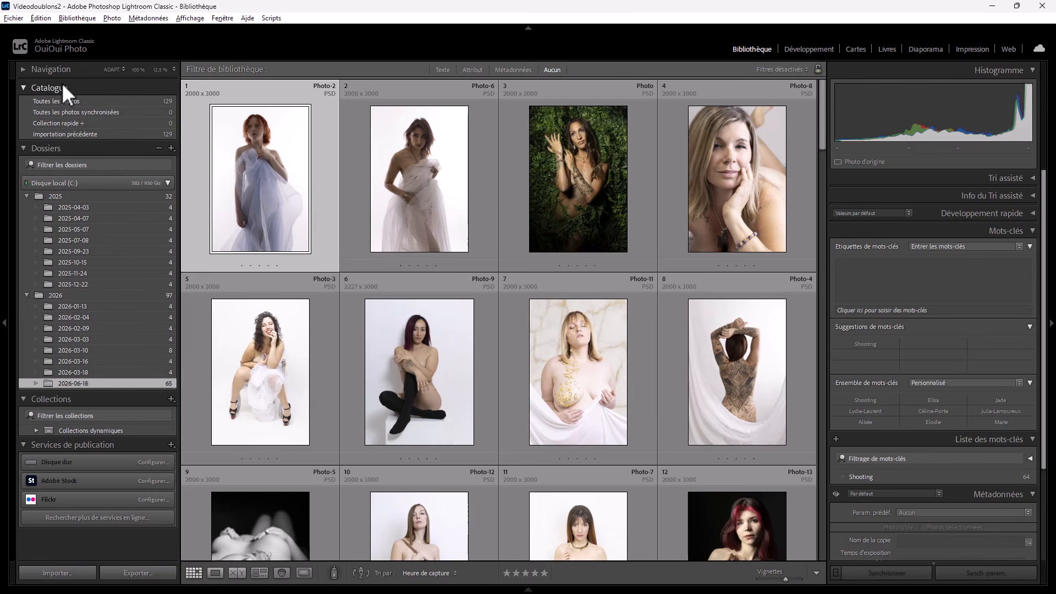
- Display all photos of the catalogue in the Duplicates view and start the duplicate search
click(70, 101)
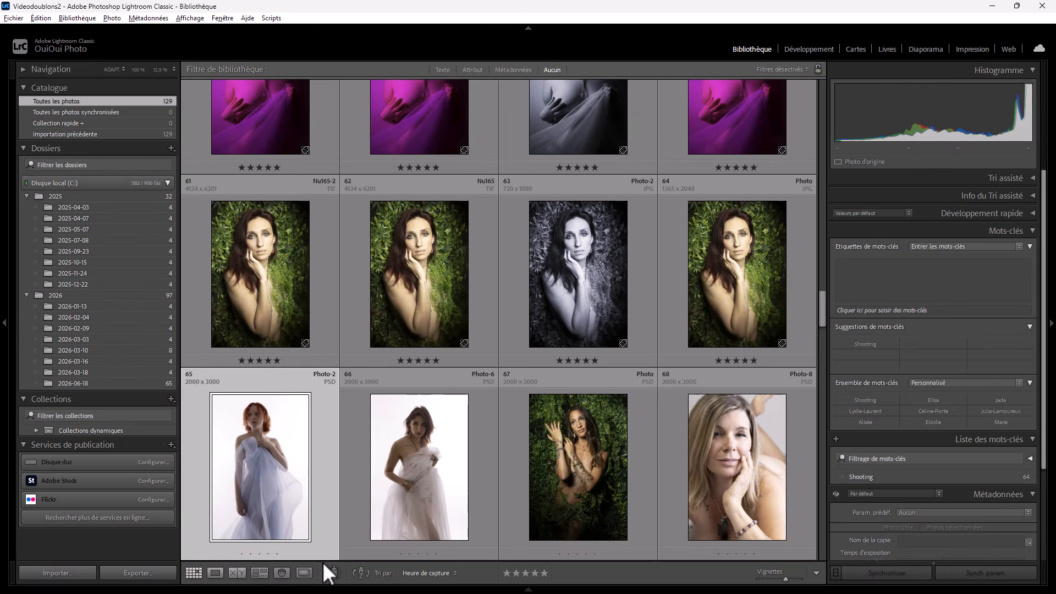
click(305, 574)
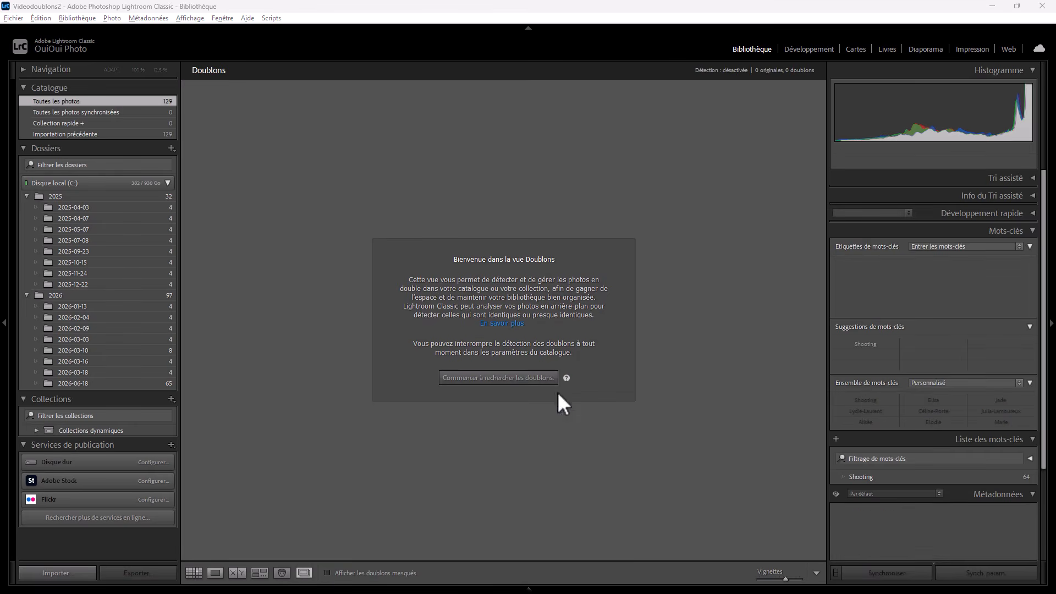
click(497, 377)
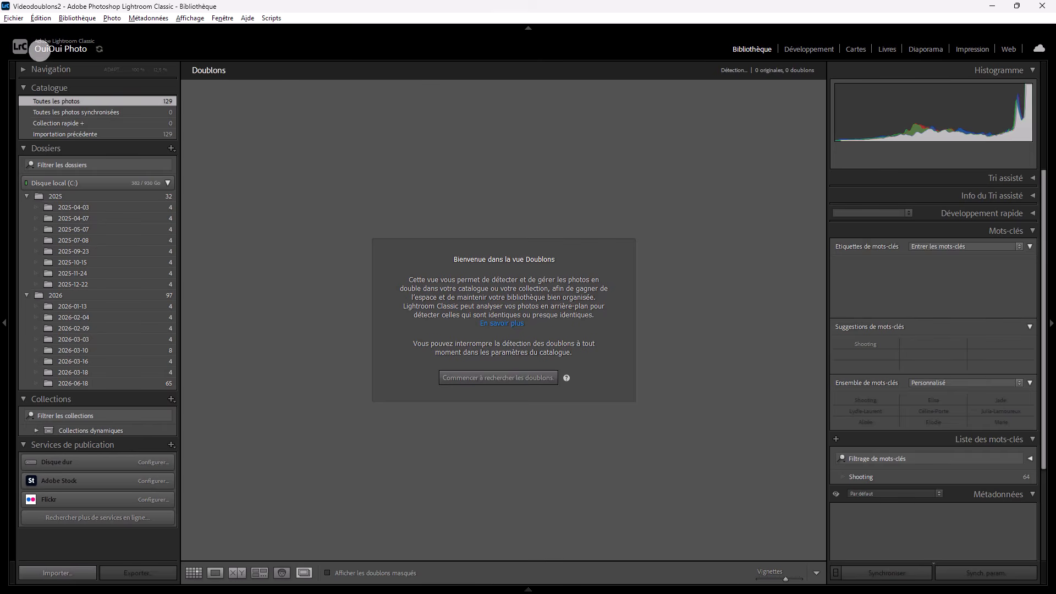
click(40, 50)
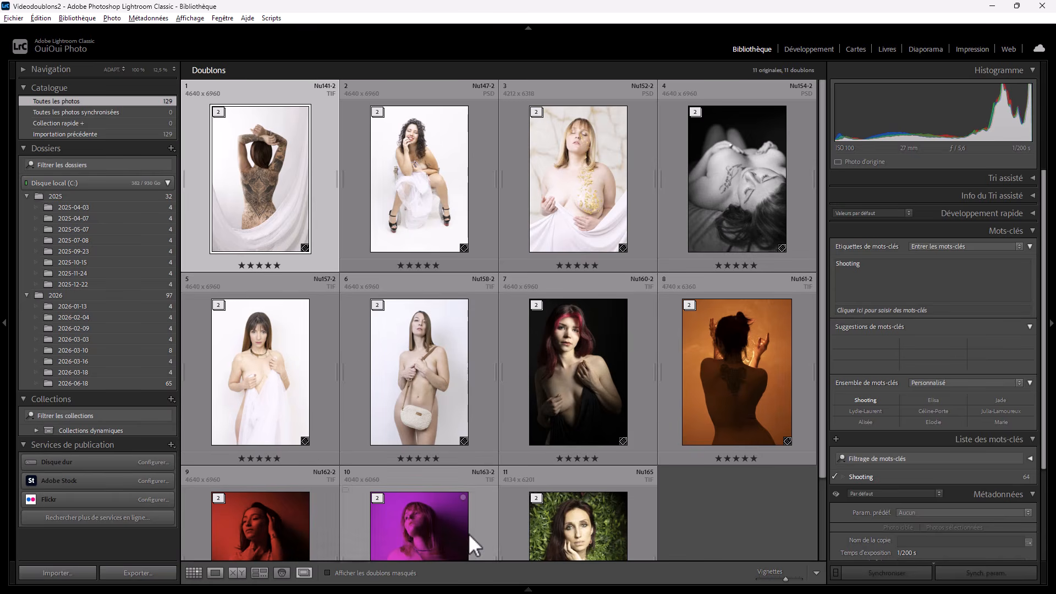
- Look through the detected duplicate groups and expand the Nu165 group to examine its duplicate
drag(823, 467, 823, 536)
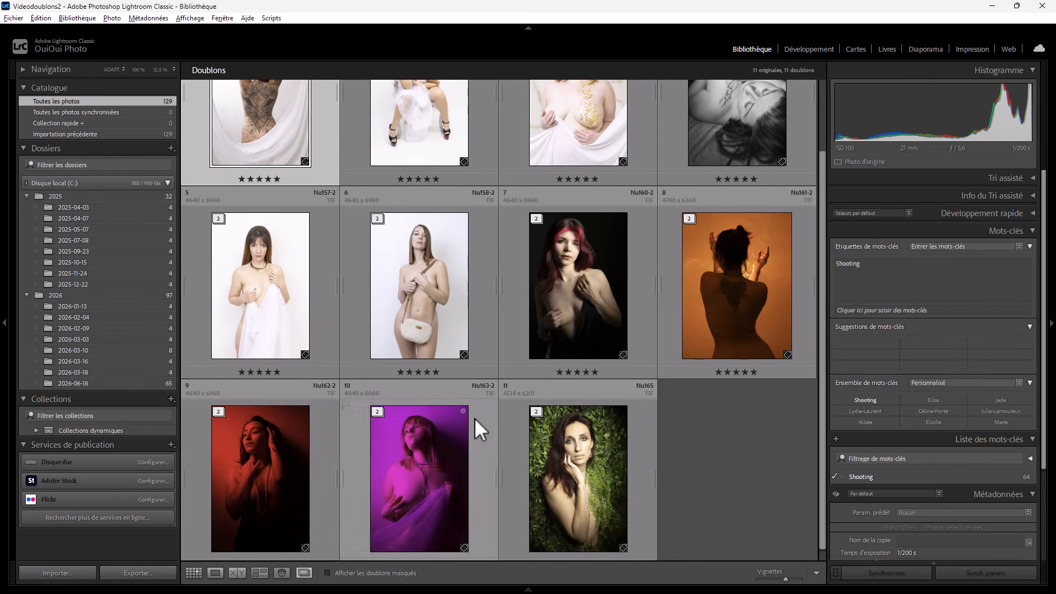
click(538, 411)
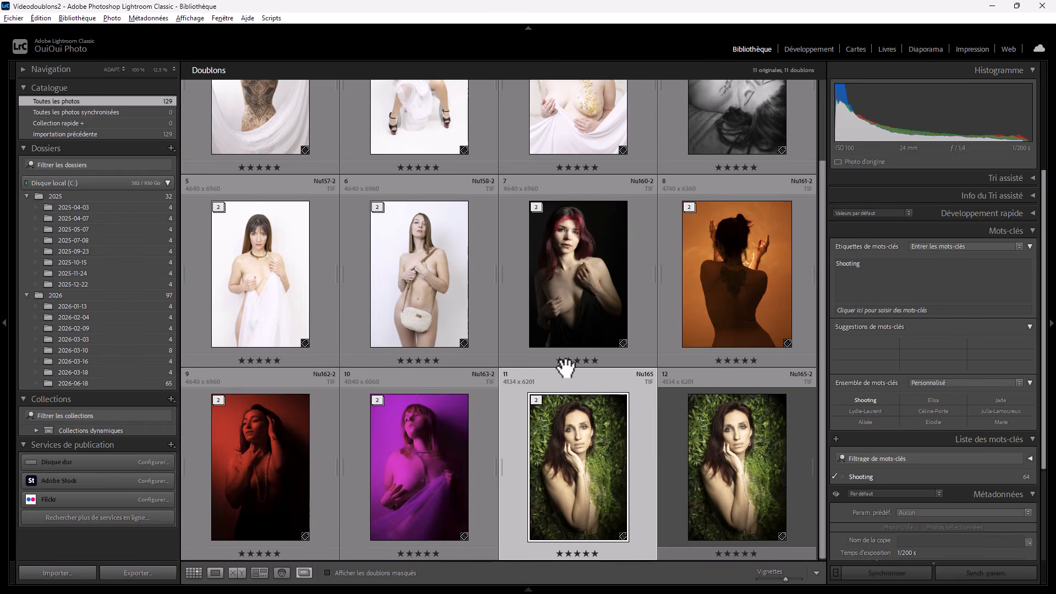
scroll(566, 367, up, 2)
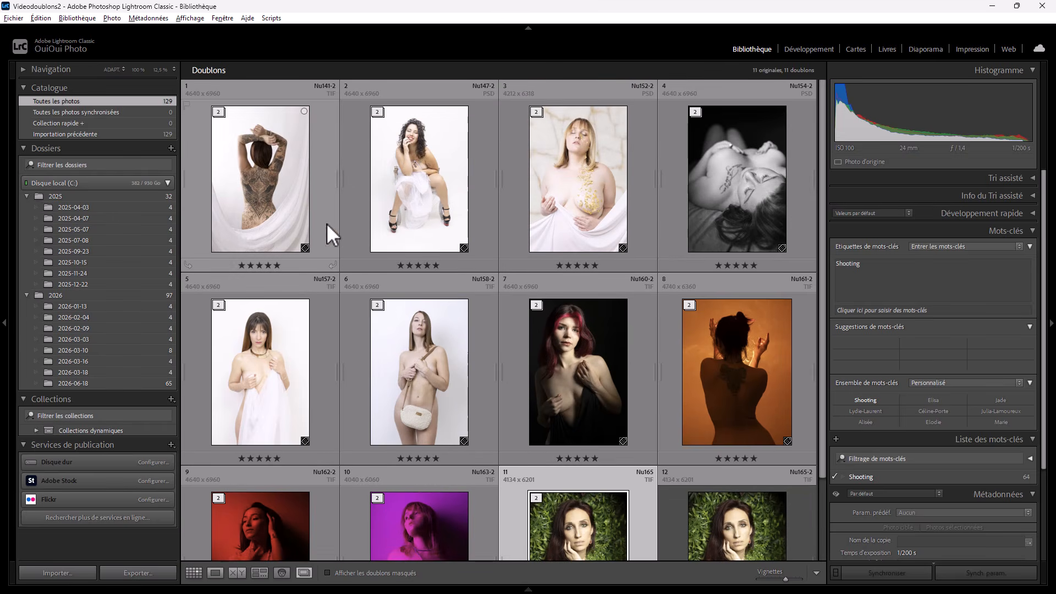
- Check the 2025-04-03 folder for duplicates, comparing its photos in the grid with the Duplicates view
click(120, 207)
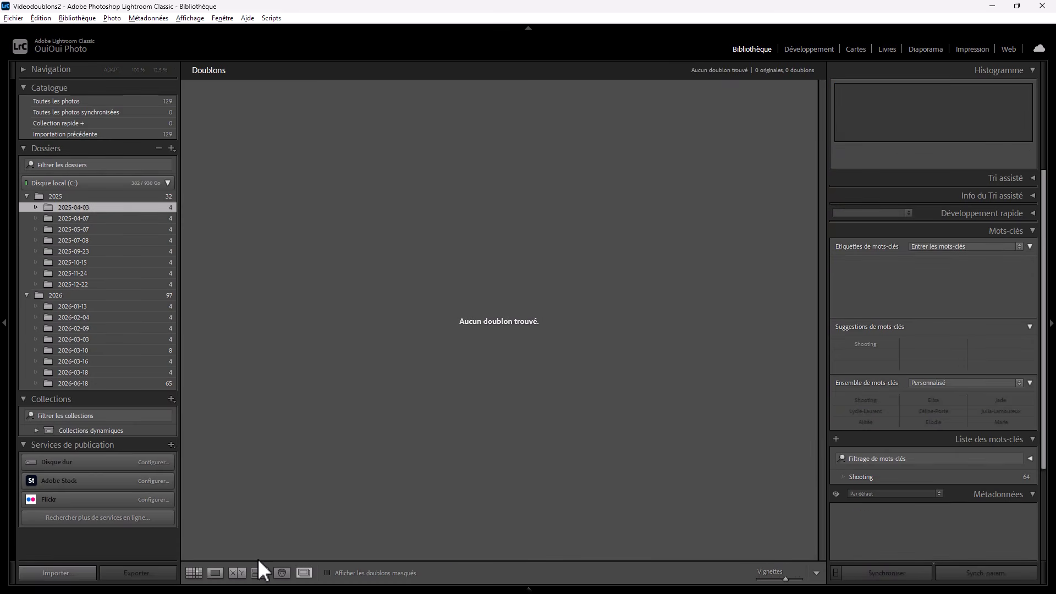
click(193, 572)
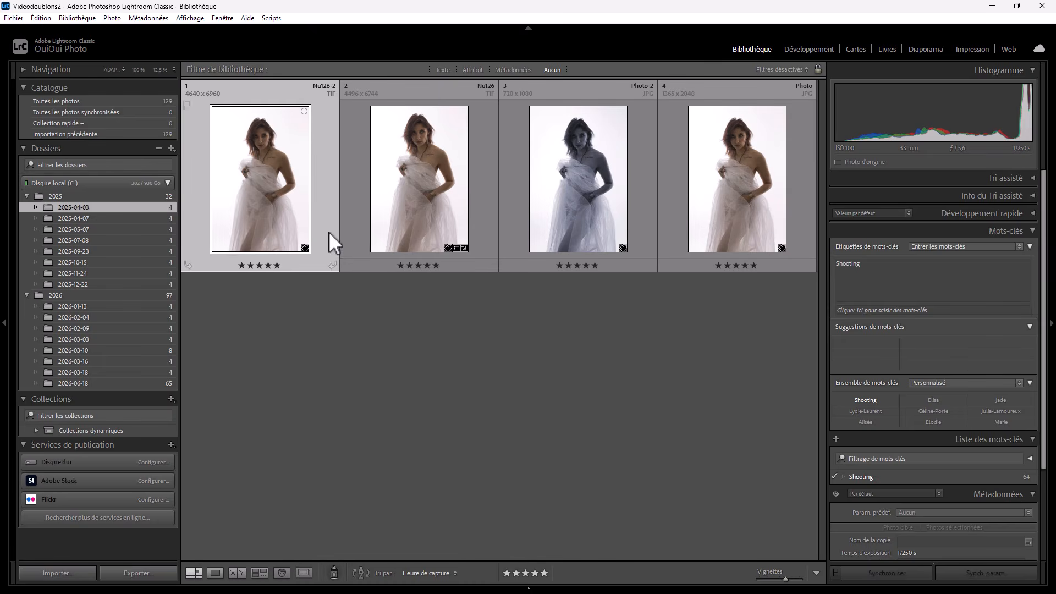
click(440, 88)
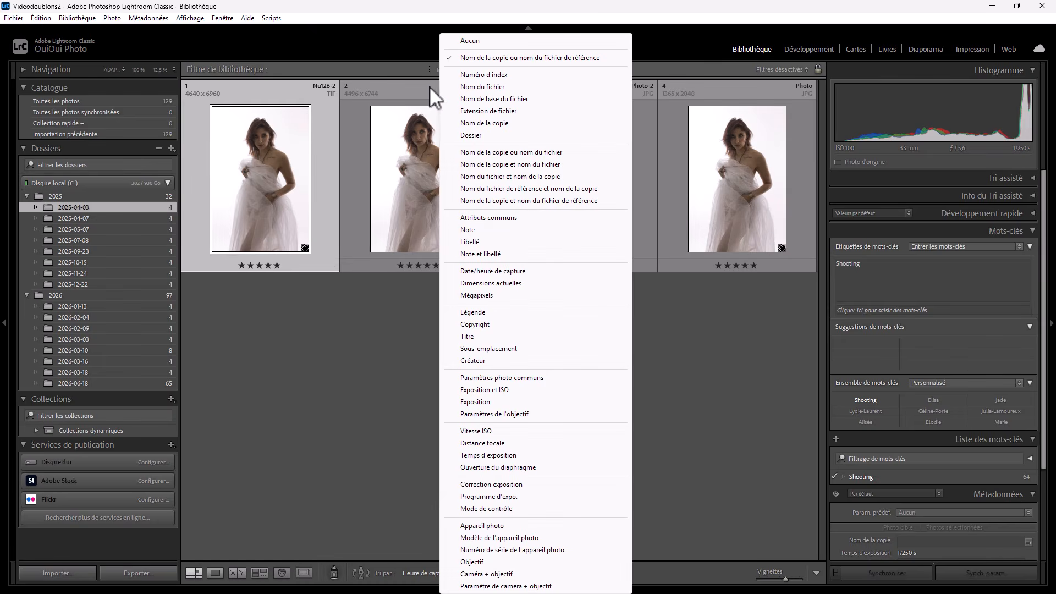
click(304, 572)
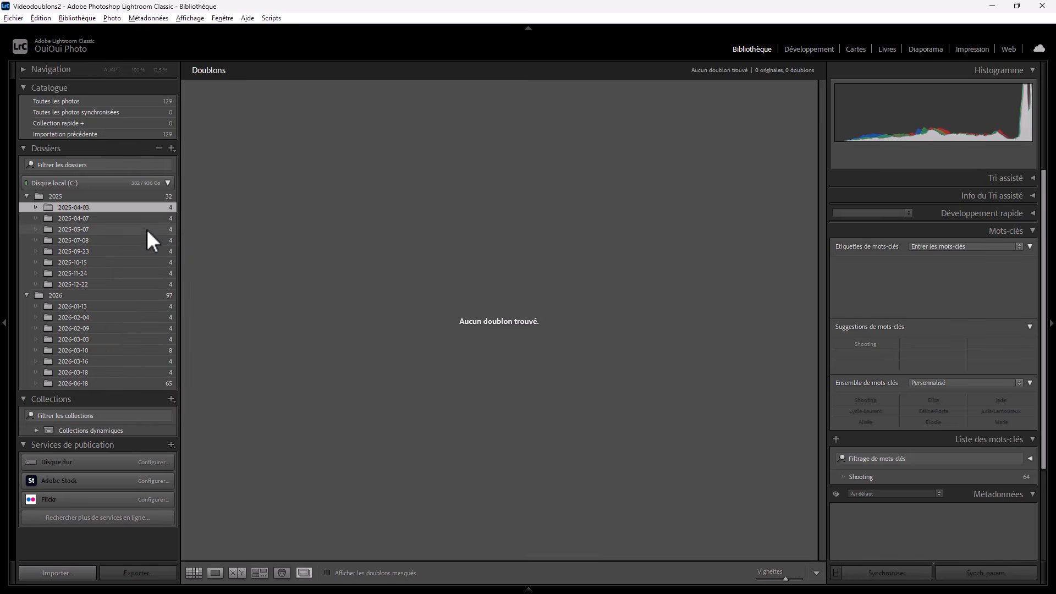
- Return the 2025-04-03 folder to the grid and compare the file metadata of Nu126-2 and Nu126
click(199, 575)
drag(1045, 317, 1048, 464)
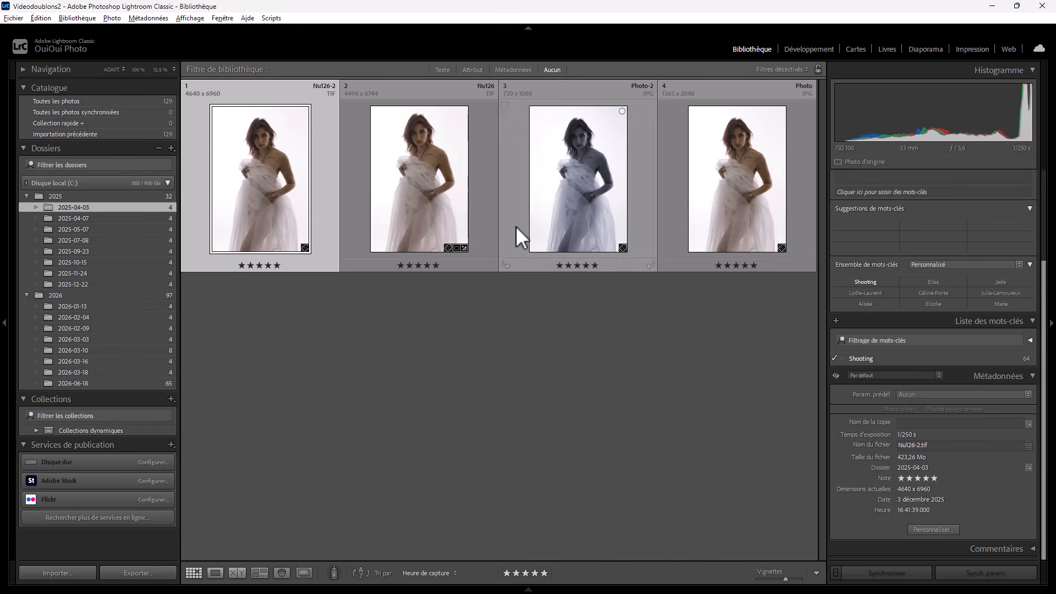
click(484, 226)
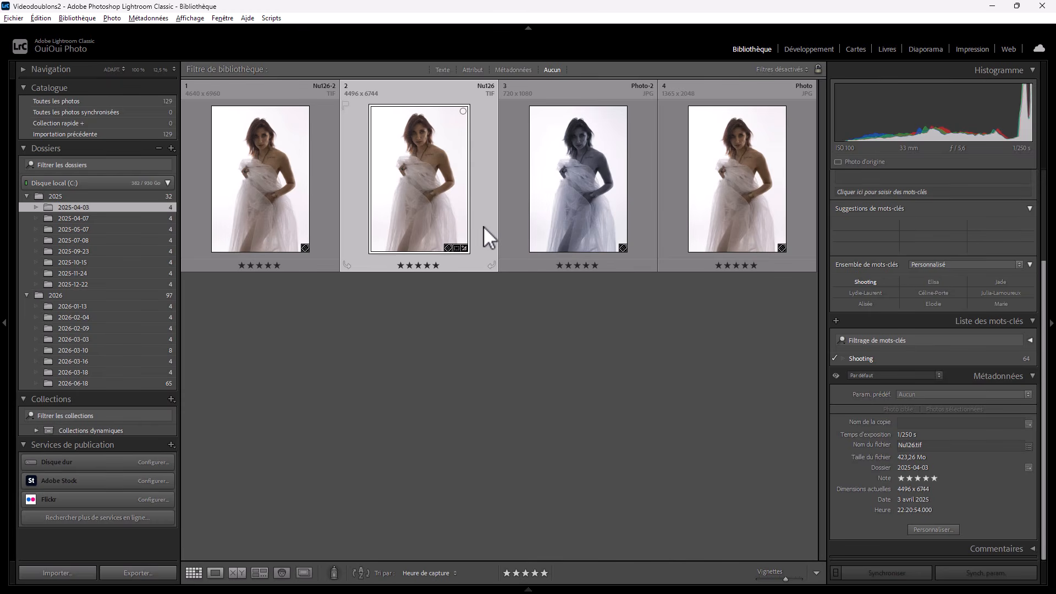
click(328, 222)
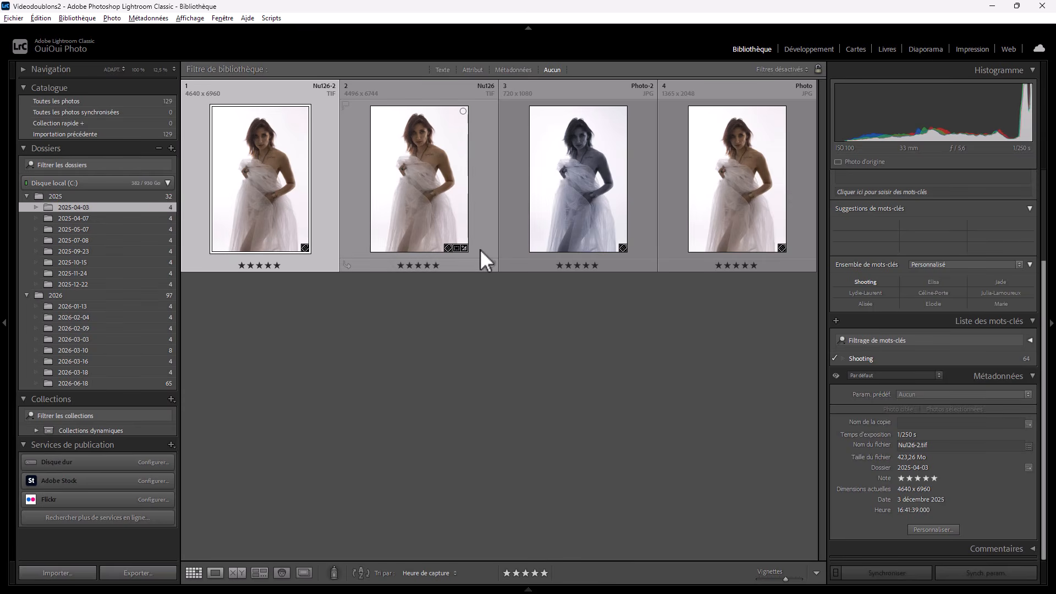
click(490, 229)
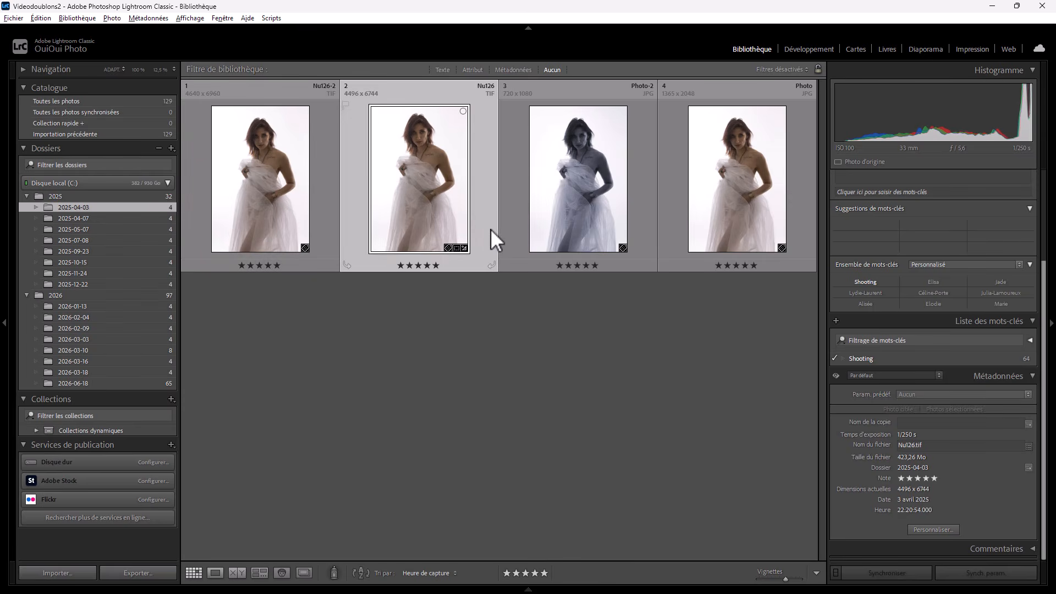
click(330, 225)
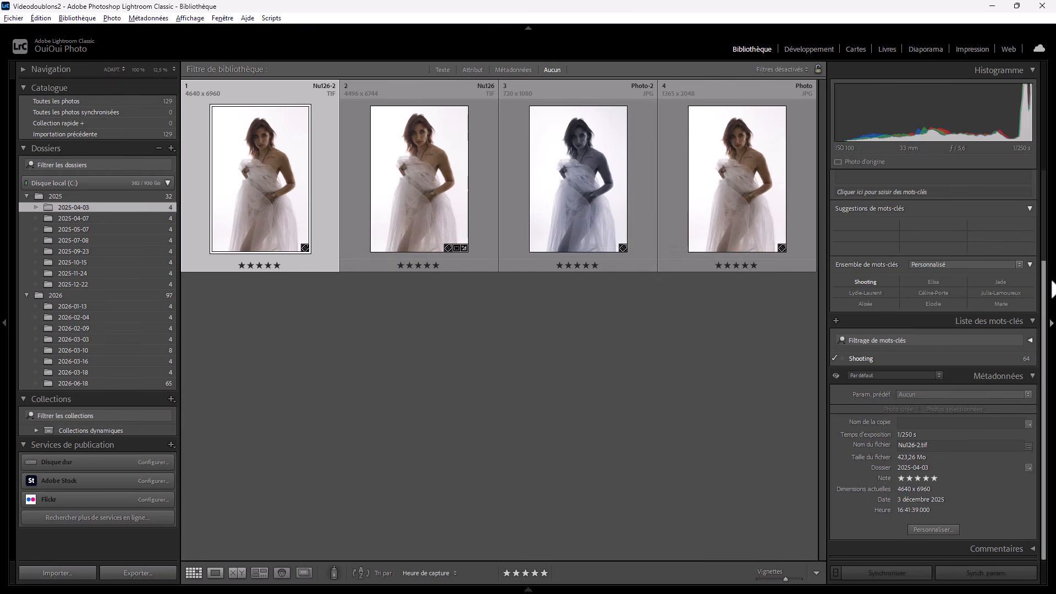
- Preview auto-stacking the folder's photos by visual similarity through Assisted Culling, just below the maximum similarity, and inspect the stack's contents
drag(1045, 292, 1020, 188)
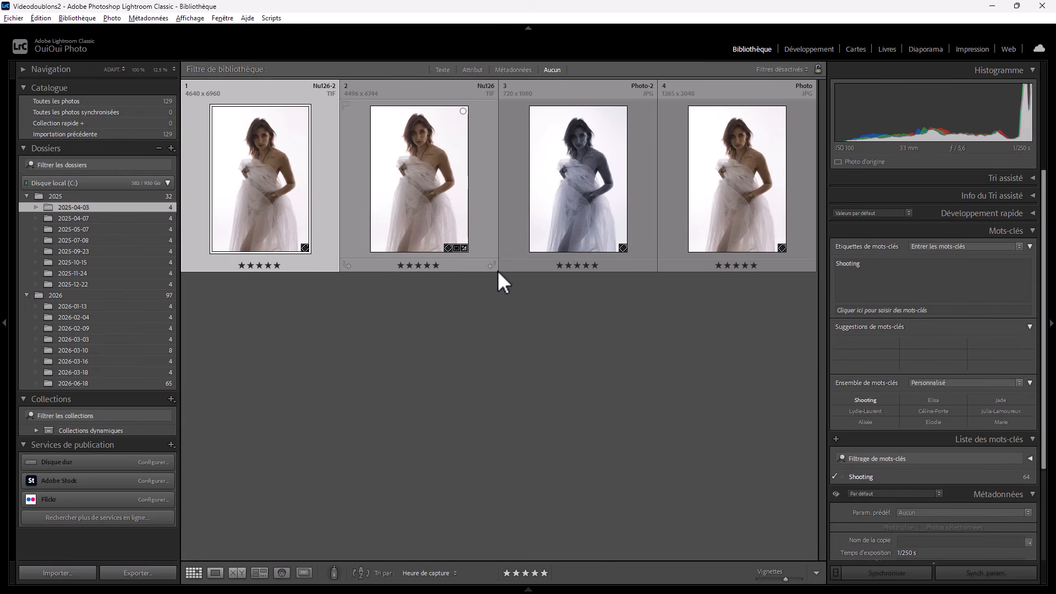
click(1034, 178)
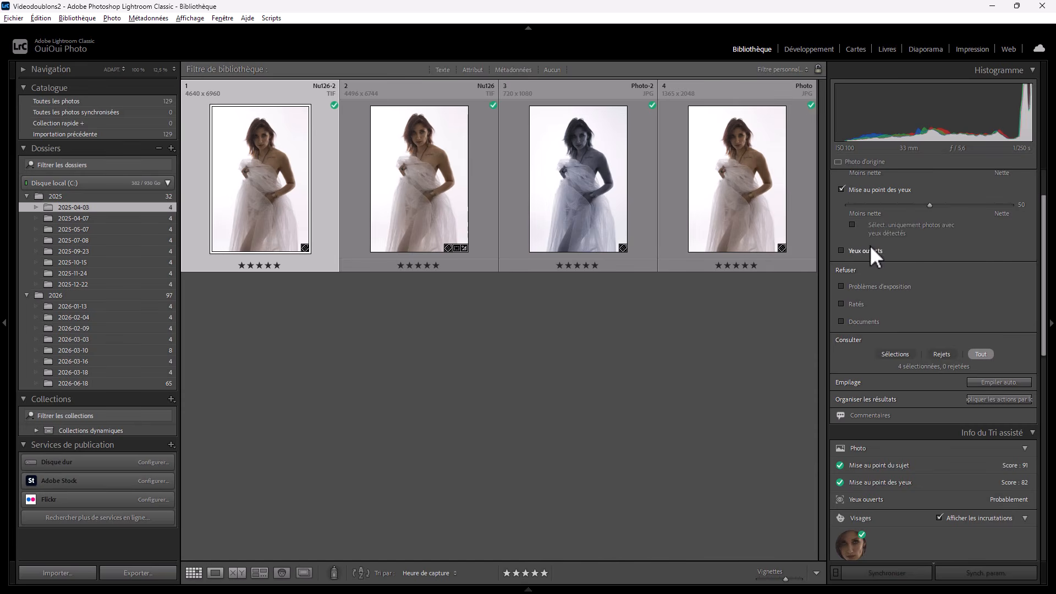
click(1001, 382)
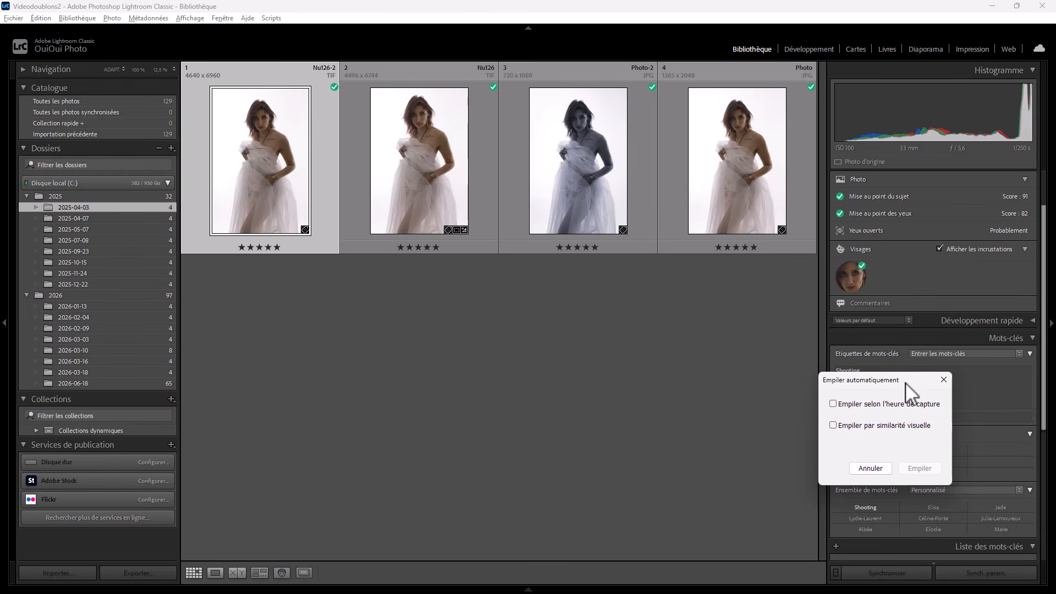
click(872, 427)
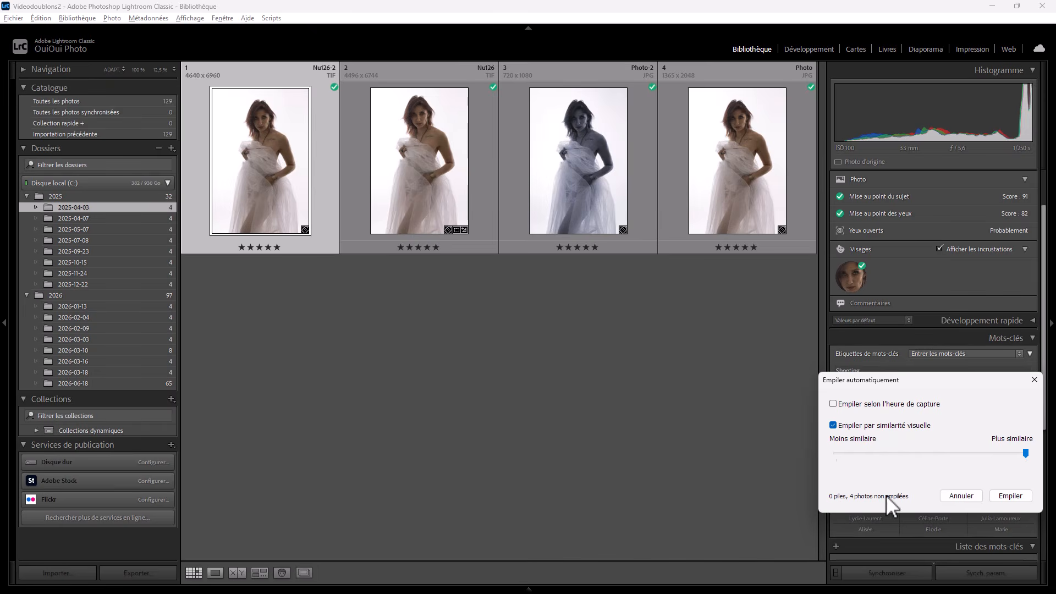
drag(1025, 455, 1019, 455)
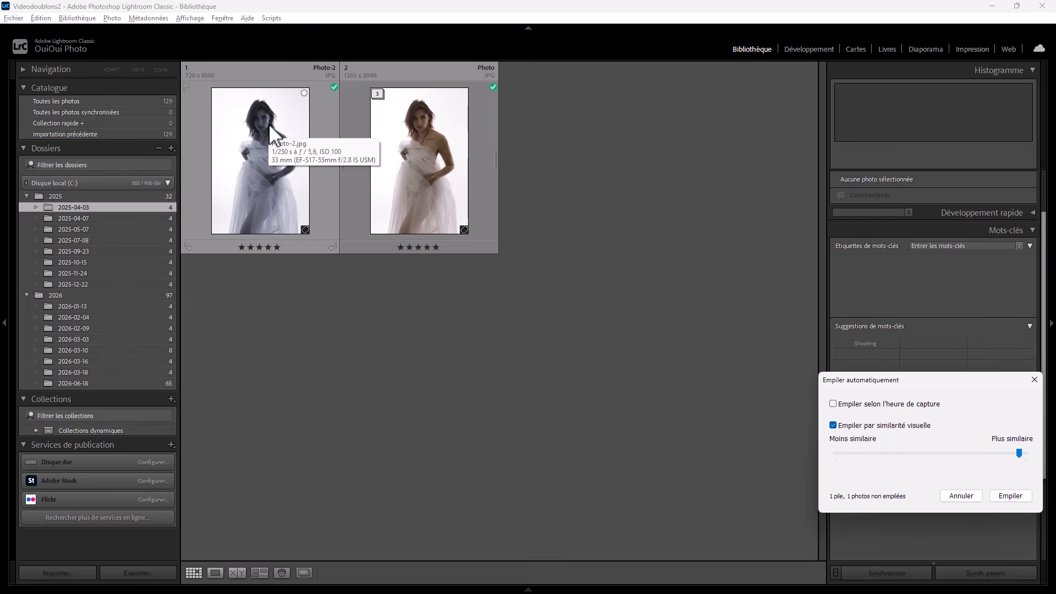
click(377, 94)
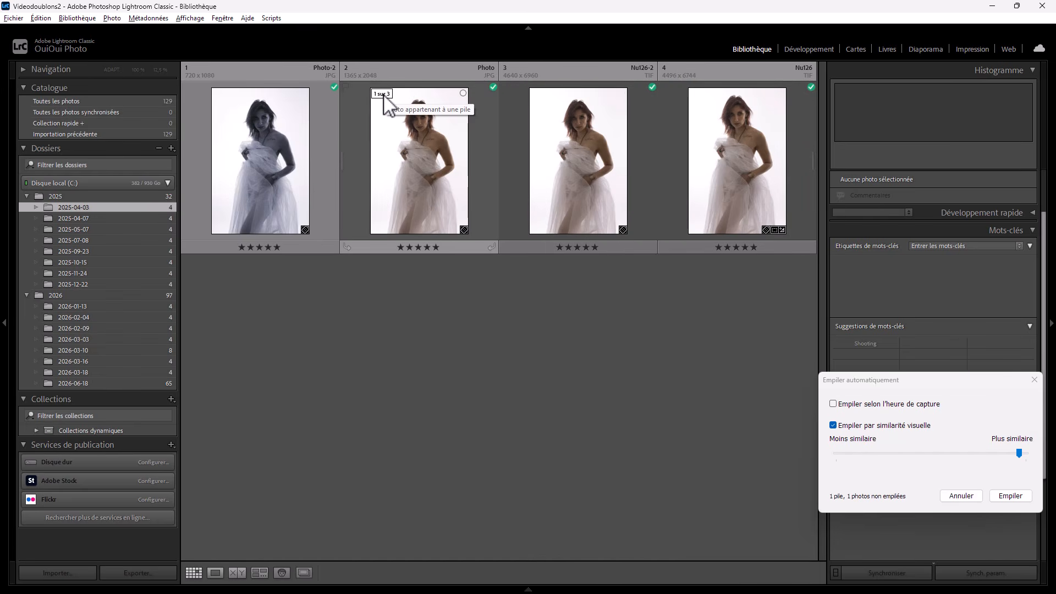
click(383, 95)
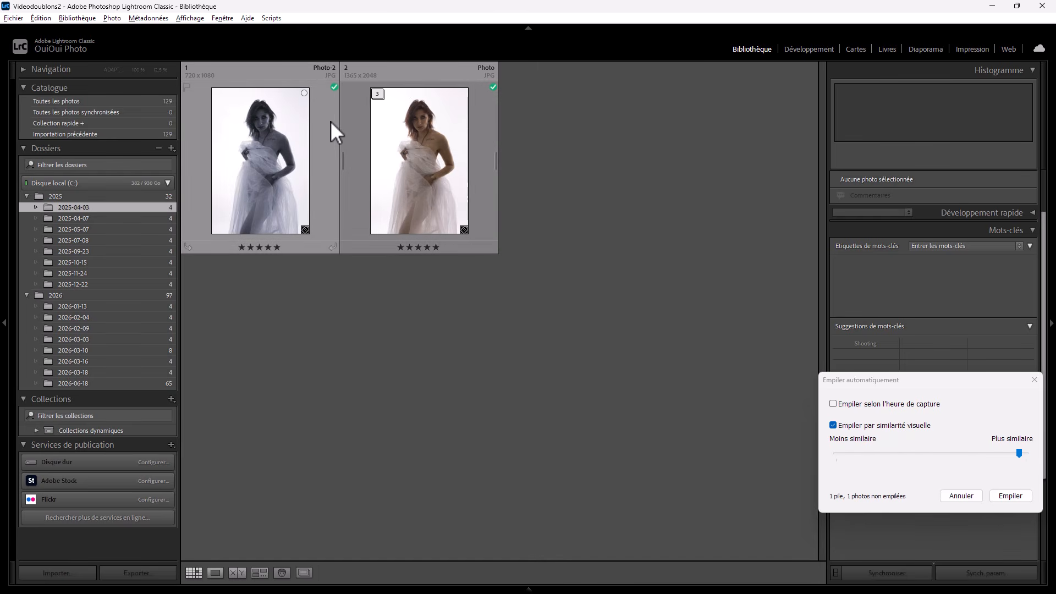
- Try a similarity level just above the middle for the auto-stack, expand the stack to examine its photos, and cancel the stacking
click(1020, 453)
drag(1020, 452, 946, 458)
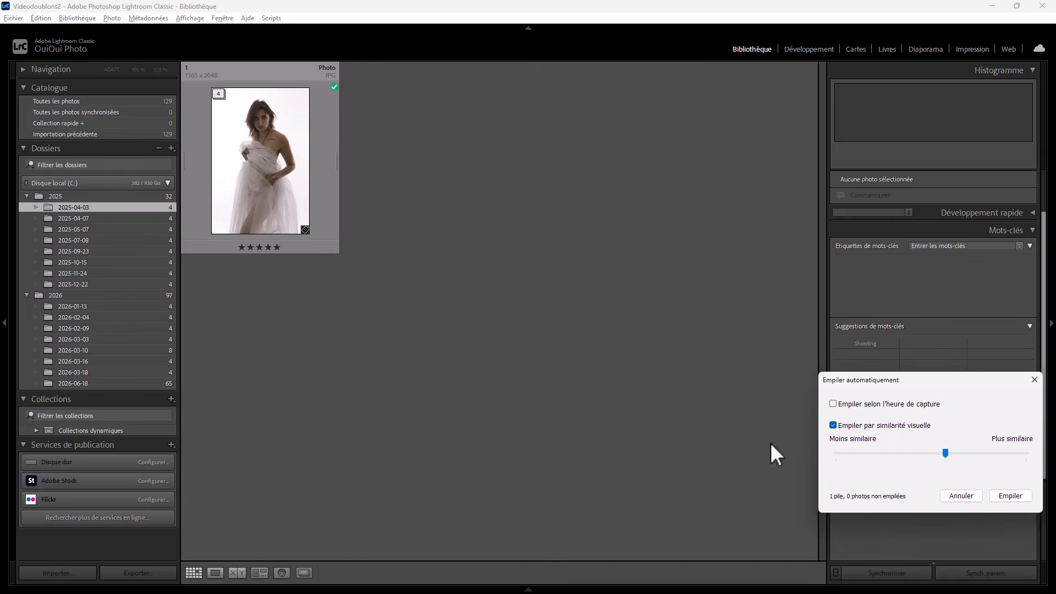
click(215, 97)
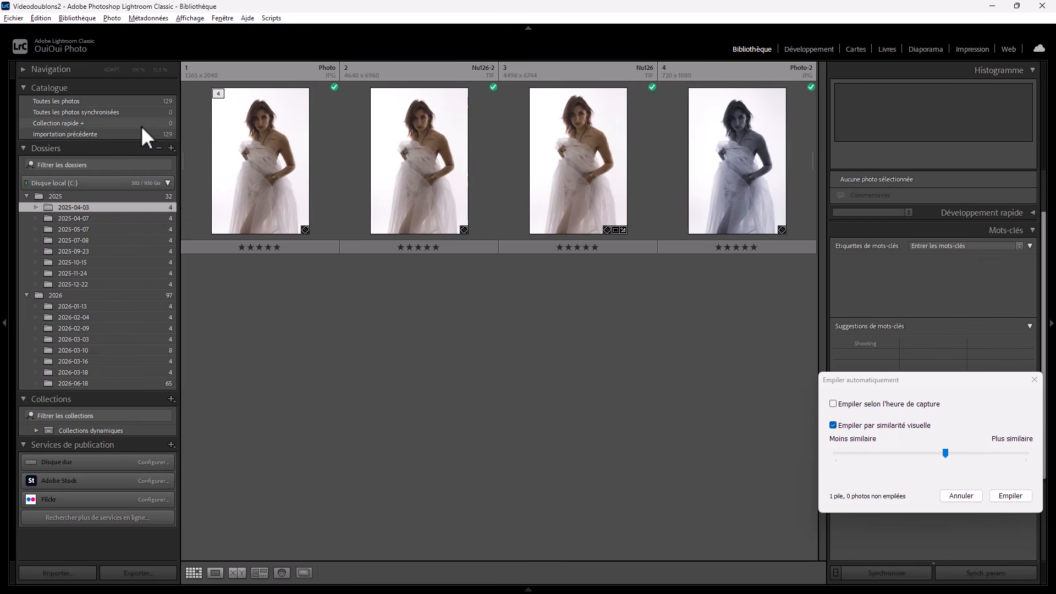
click(957, 496)
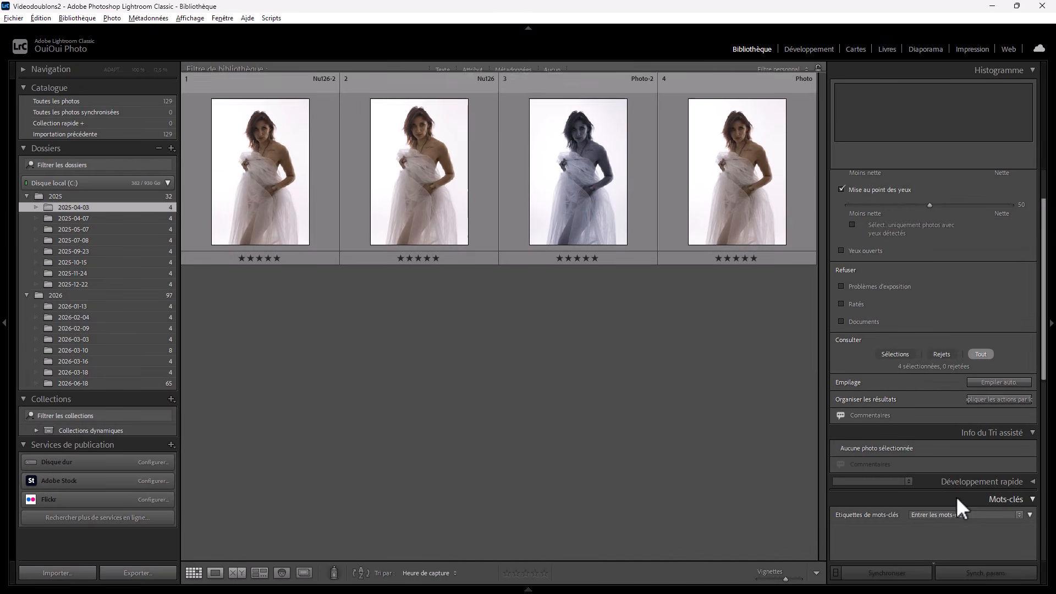
- Try to auto-stack all photos of the catalogue by visual similarity, with the level just below the maximum
click(94, 103)
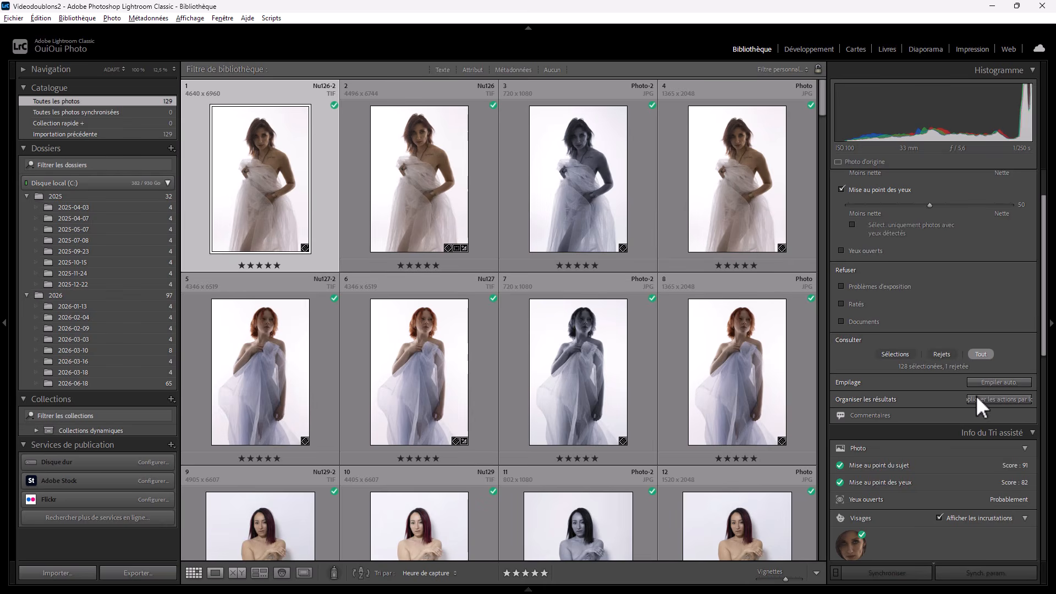
click(984, 382)
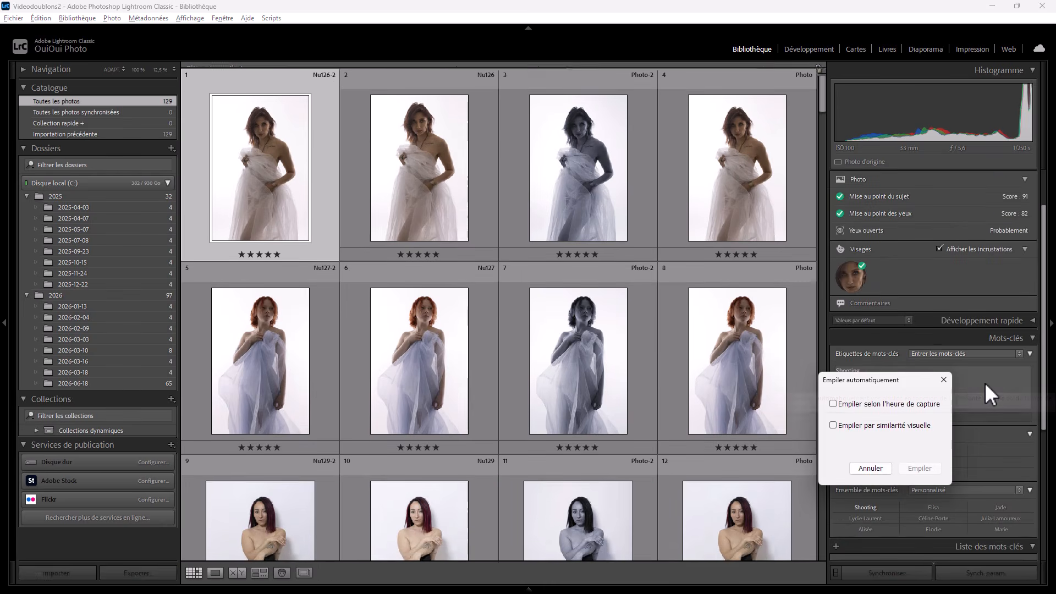
click(890, 425)
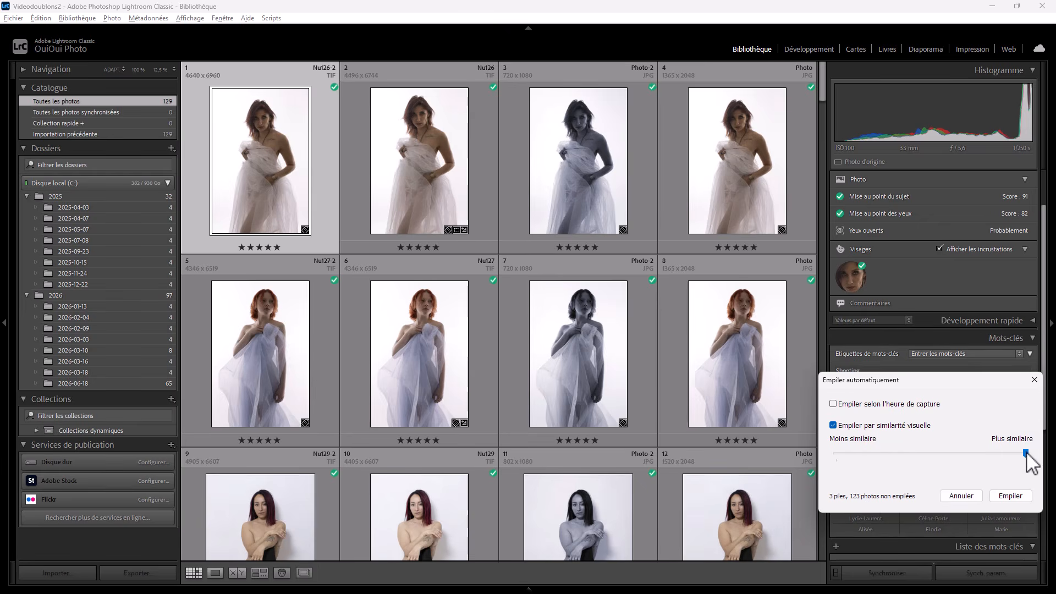
drag(1026, 453, 1021, 453)
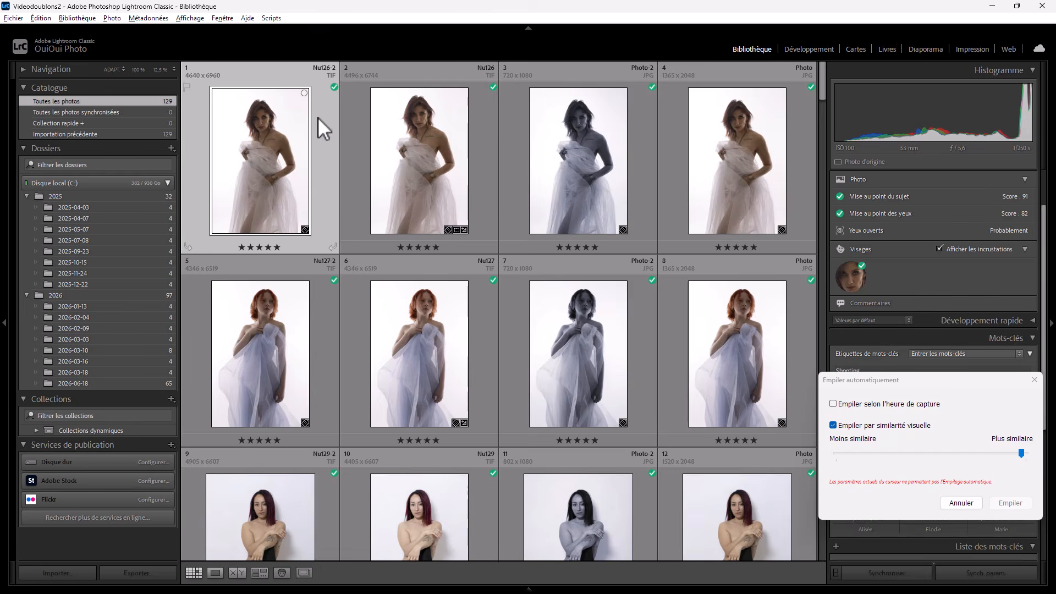
drag(822, 93, 830, 558)
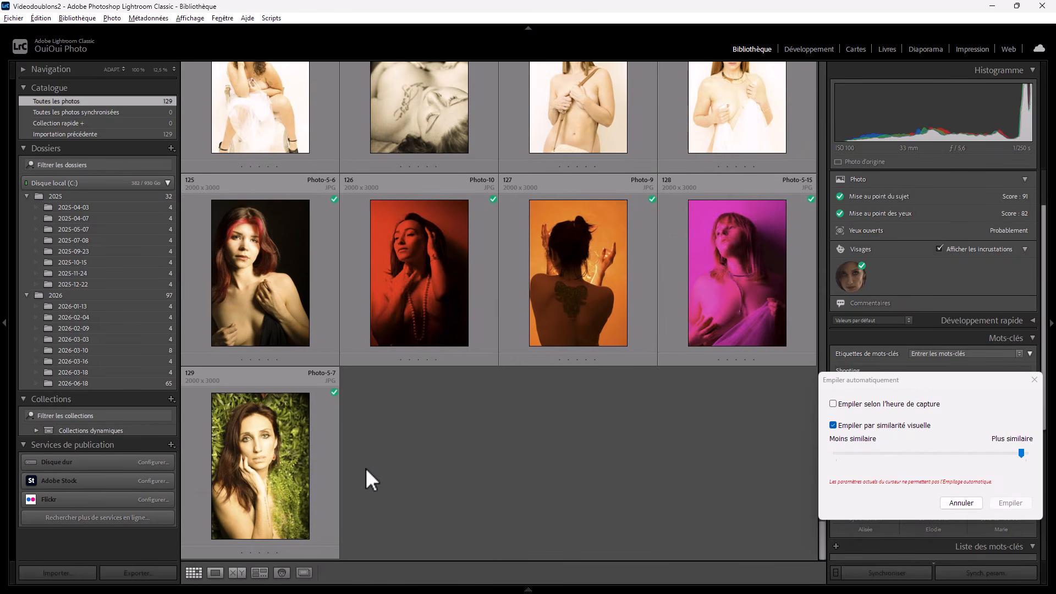
- Cancel the auto-stacking and create a collection named Test Empiler Auto that includes all the catalogue's photos
key(ctrl+a)
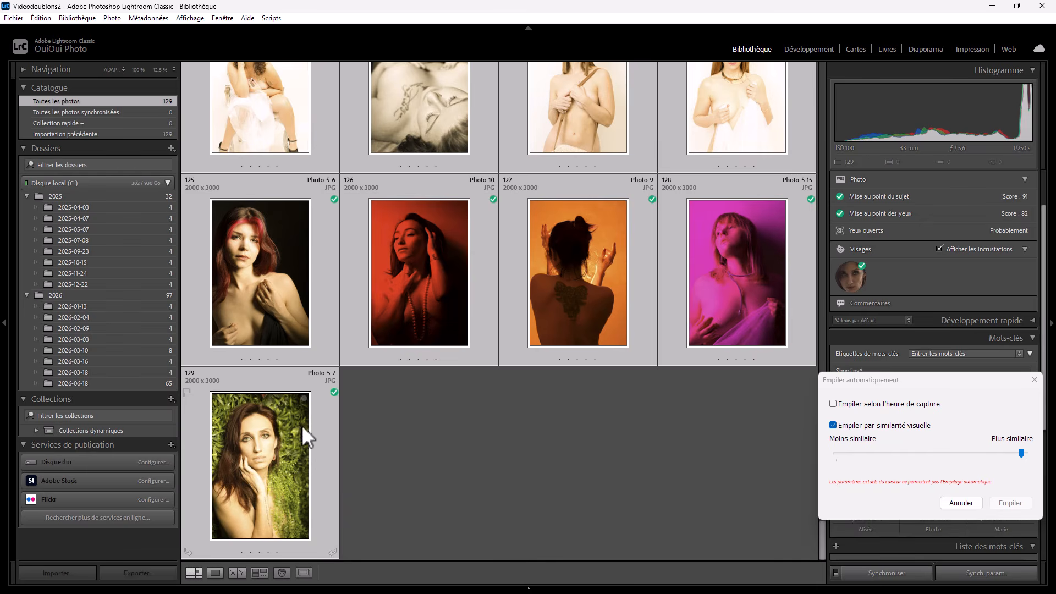
click(171, 398)
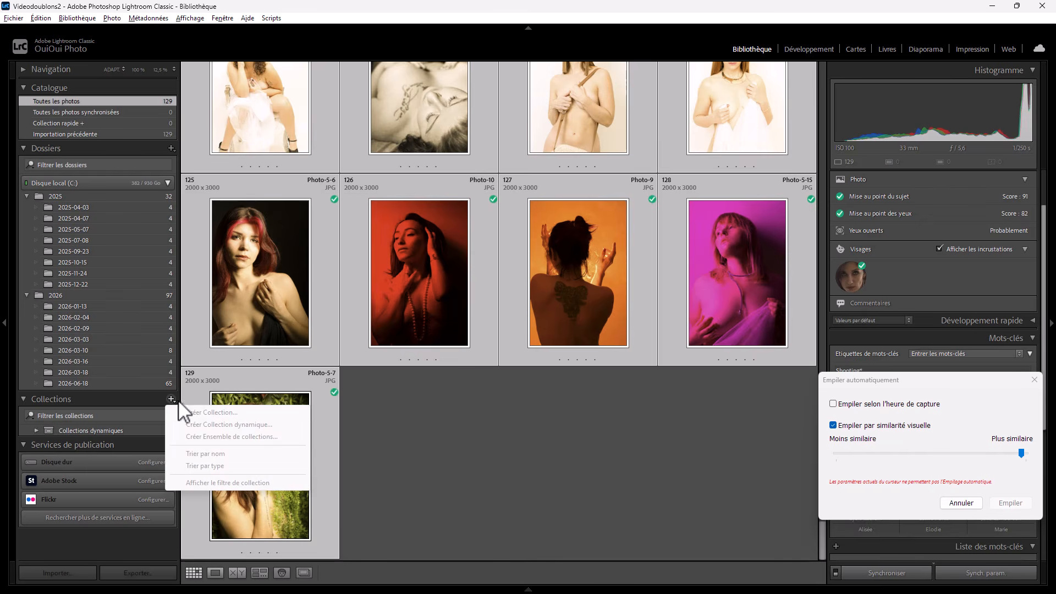
click(970, 500)
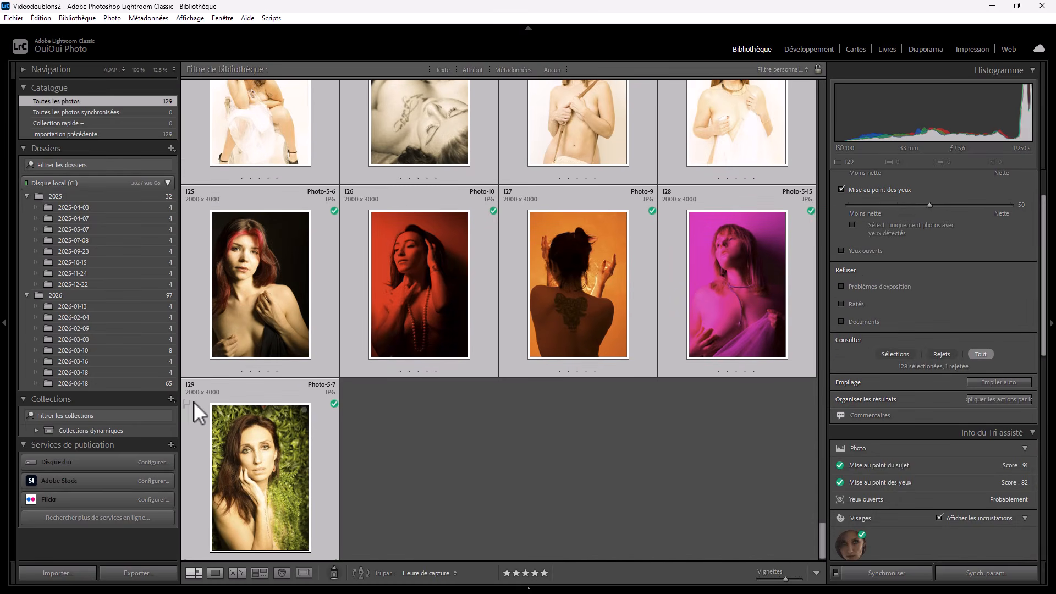
click(172, 398)
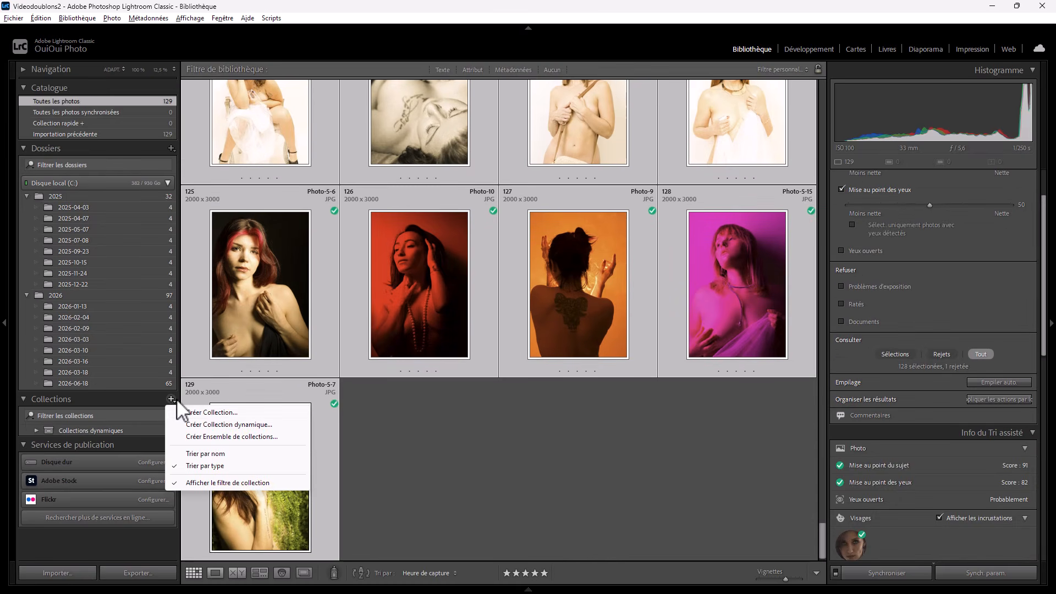
click(206, 412)
click(475, 214)
drag(477, 213, 422, 212)
text(Test )
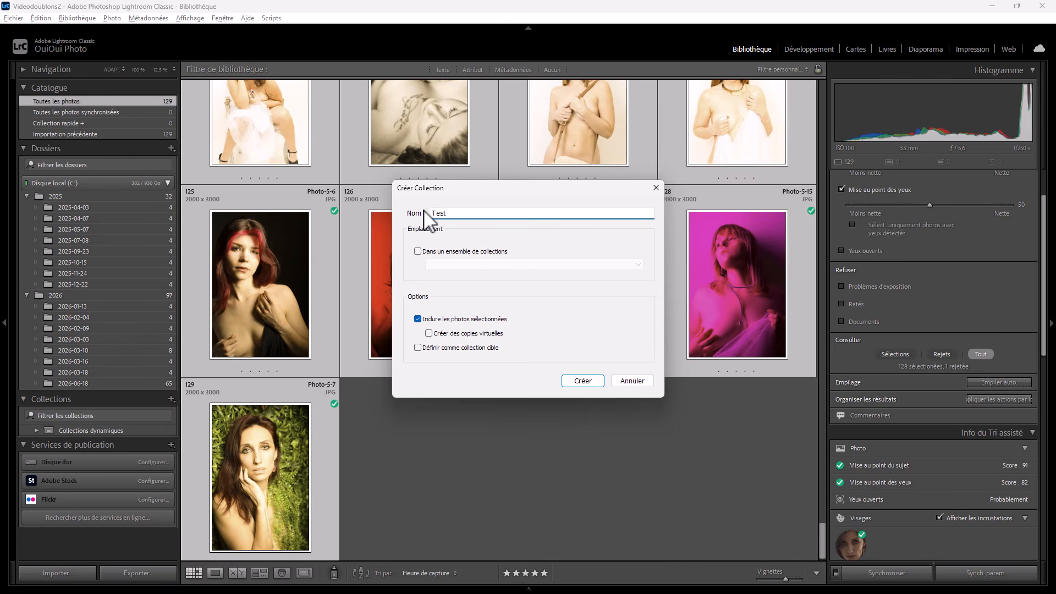
text(Empiler Auto)
click(584, 380)
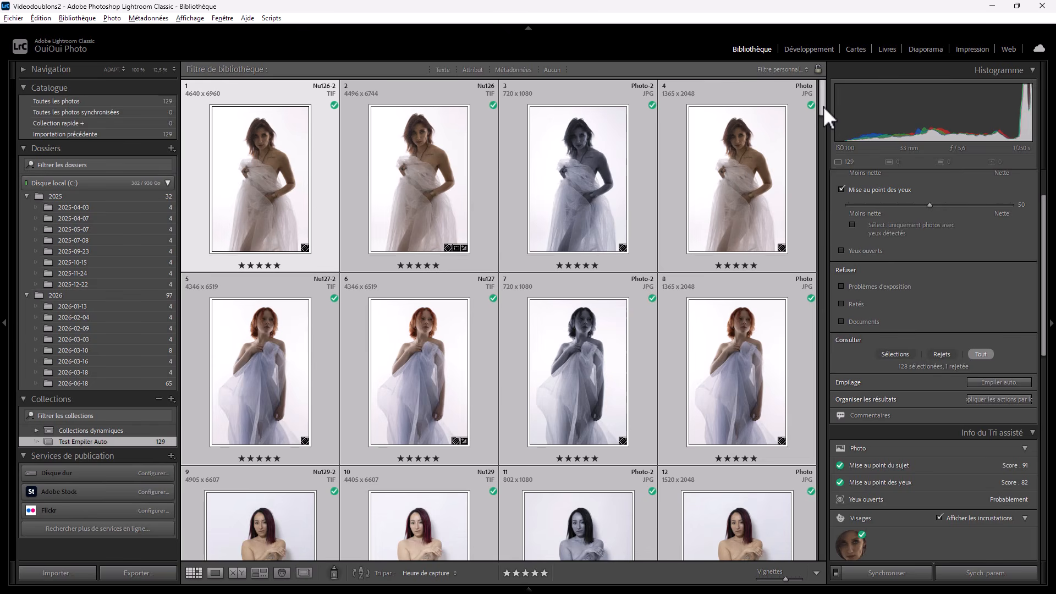
- Preview auto-stacking the Test Empiler Auto collection by visual similarity, with the level lowered to slightly below the middle
click(994, 380)
click(851, 427)
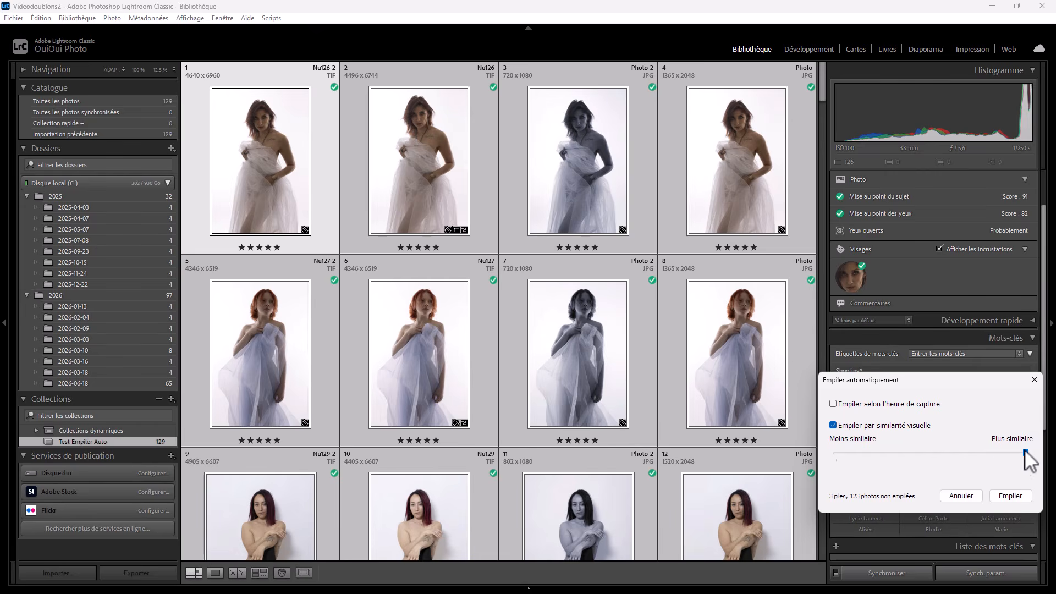
drag(1026, 456, 914, 456)
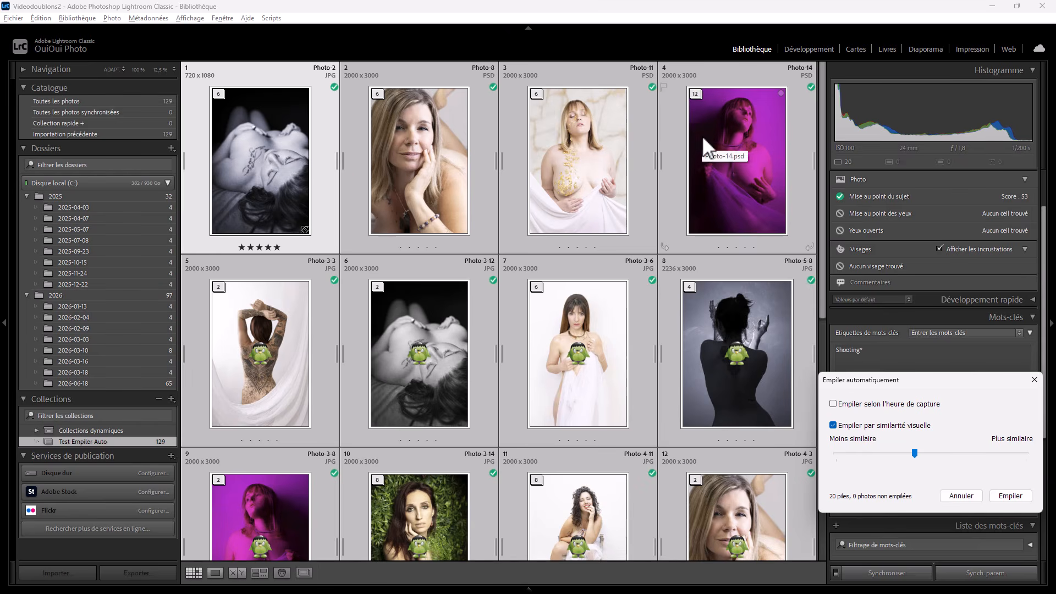
- Expand the Photo-14 and Photo-11 stacks in turn and examine which photos were grouped together
click(694, 93)
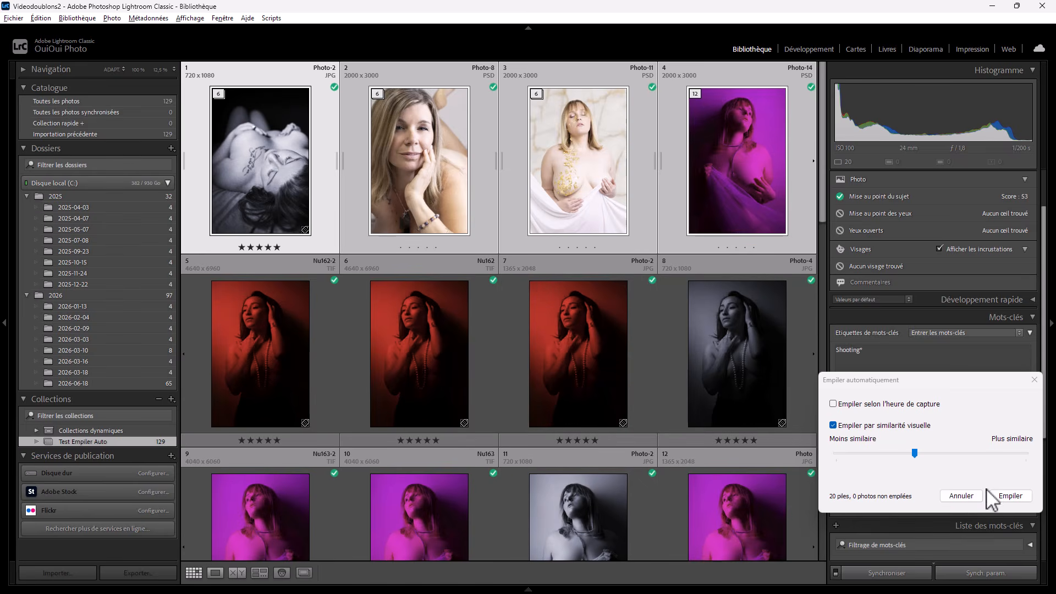
click(701, 93)
click(536, 94)
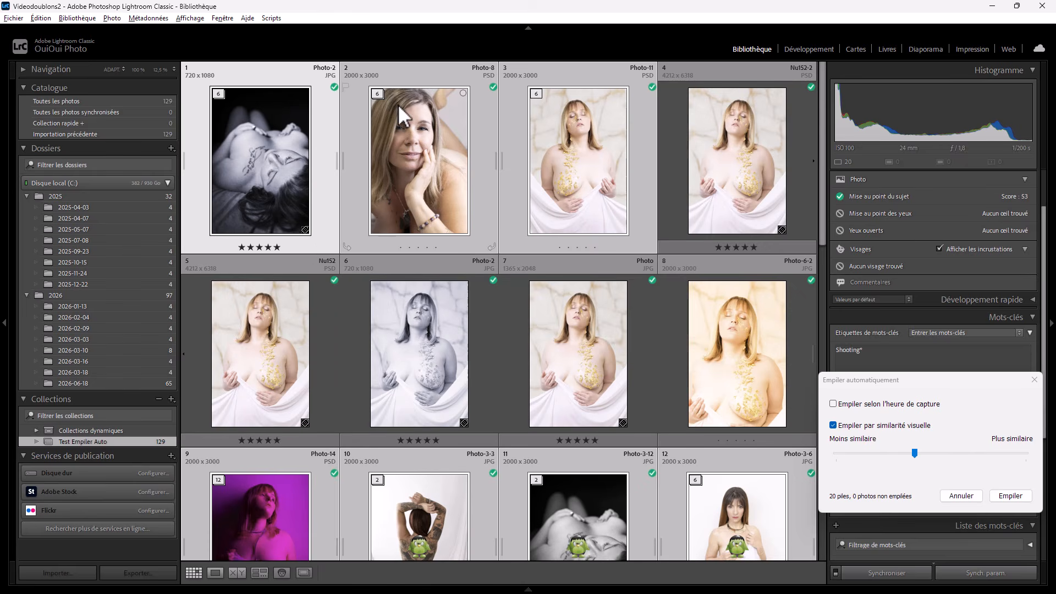
scroll(550, 355, down, 3)
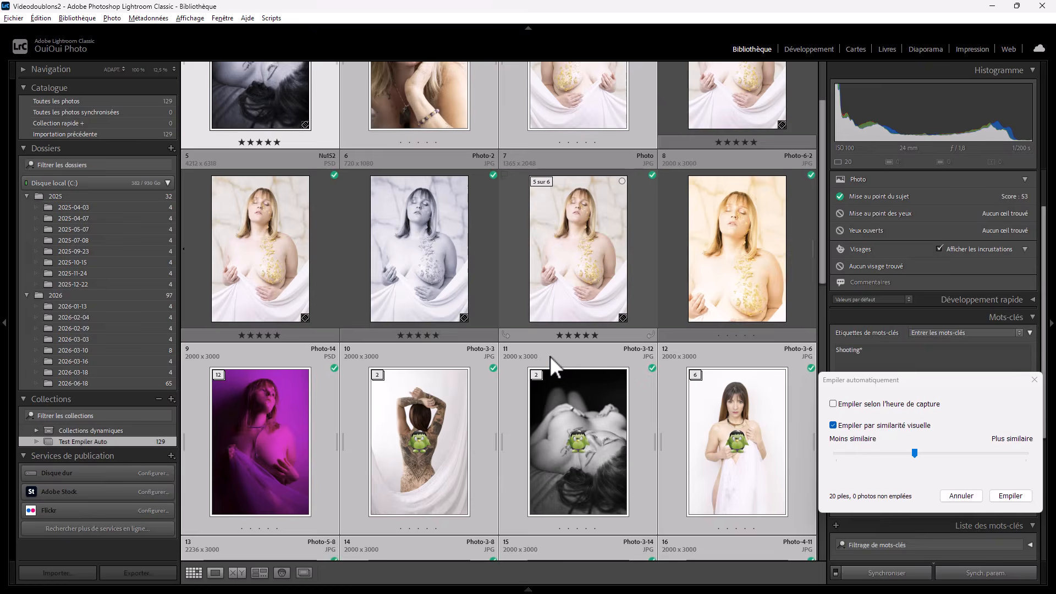
- Expand the Photo-3-6 stack and examine which photos the visual similarity preview grouped together
scroll(549, 355, down, 2)
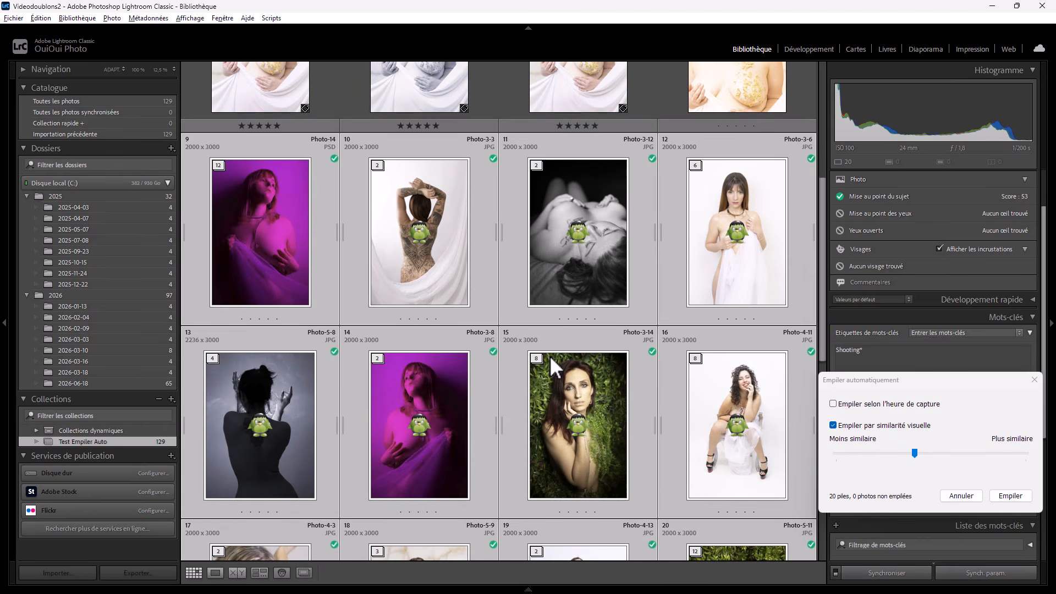
click(696, 165)
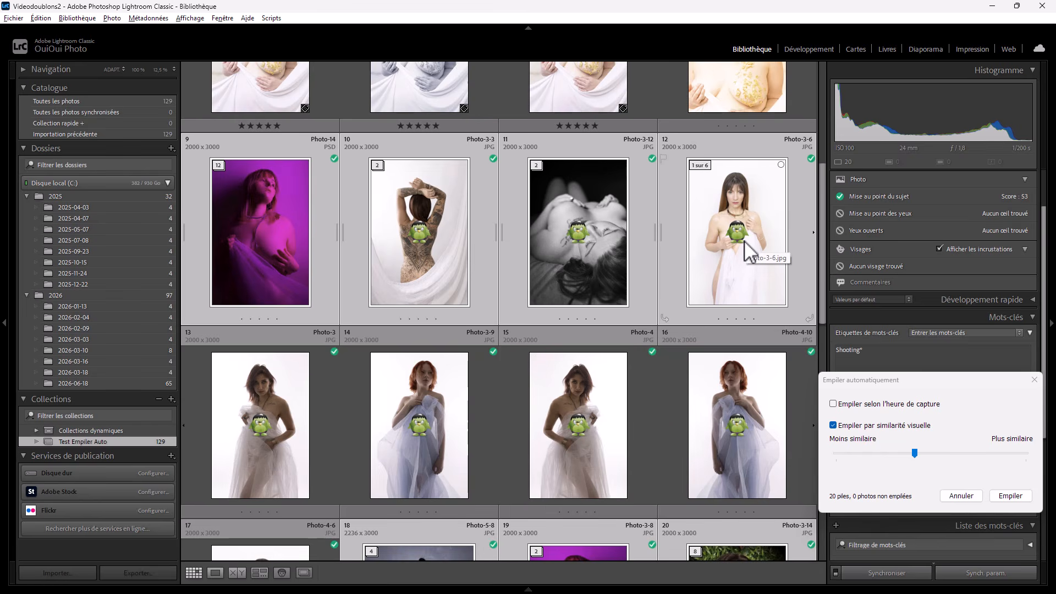
scroll(735, 313, down, 2)
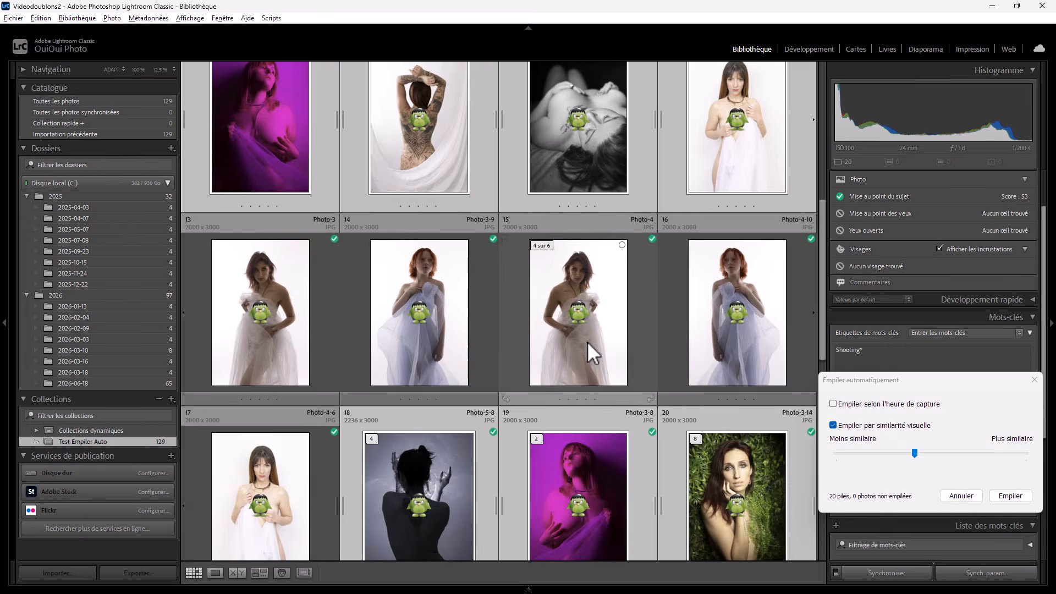
scroll(632, 344, down, 4)
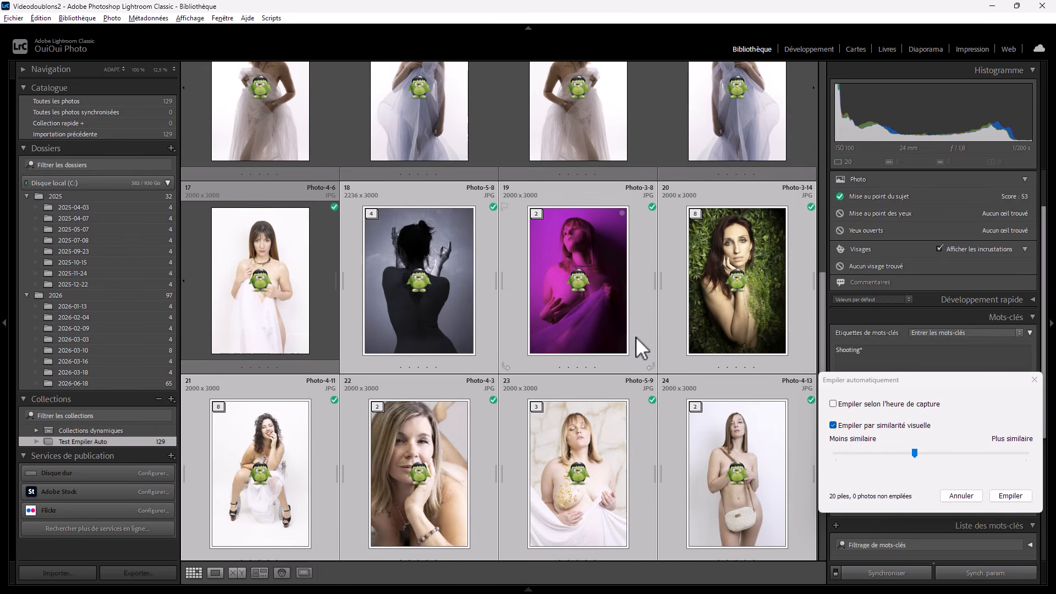
- Expand the Photo-5-5 stack near the end of the collection and compare the photos grouped in it
scroll(635, 336, down, 4)
scroll(635, 337, down, 2)
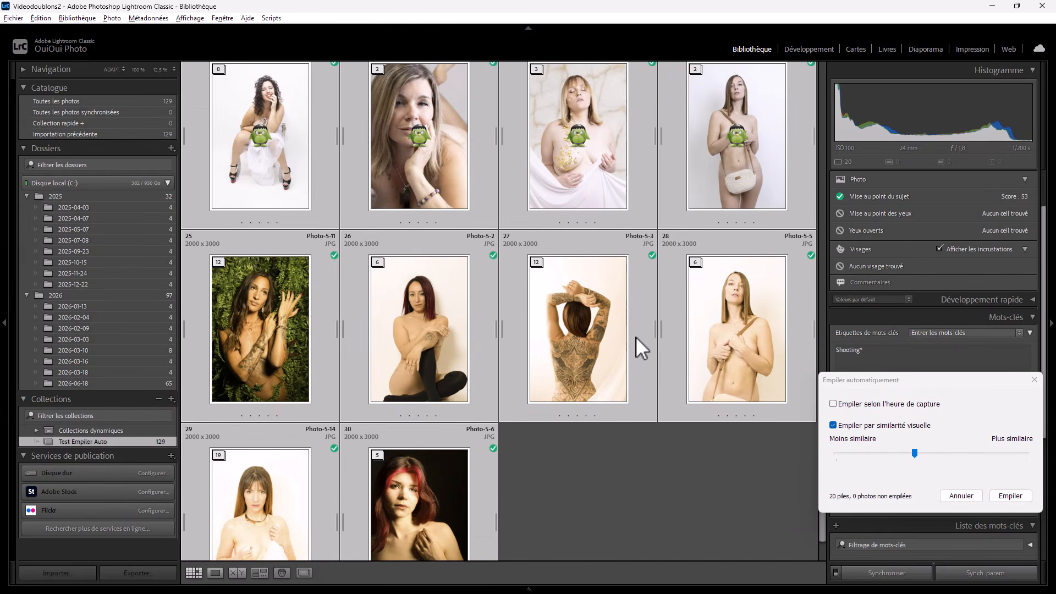
click(729, 324)
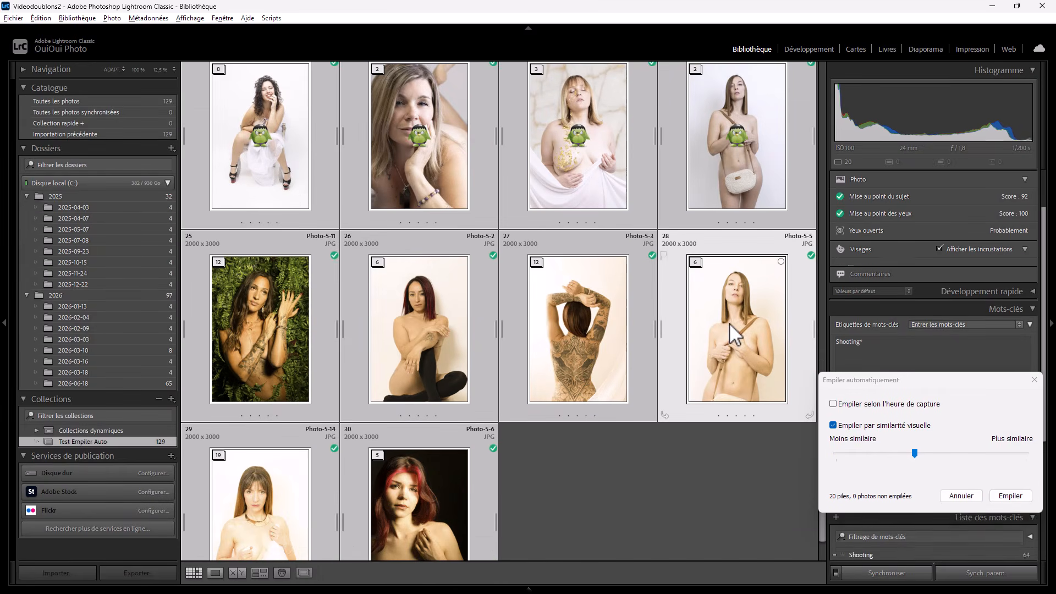
click(696, 262)
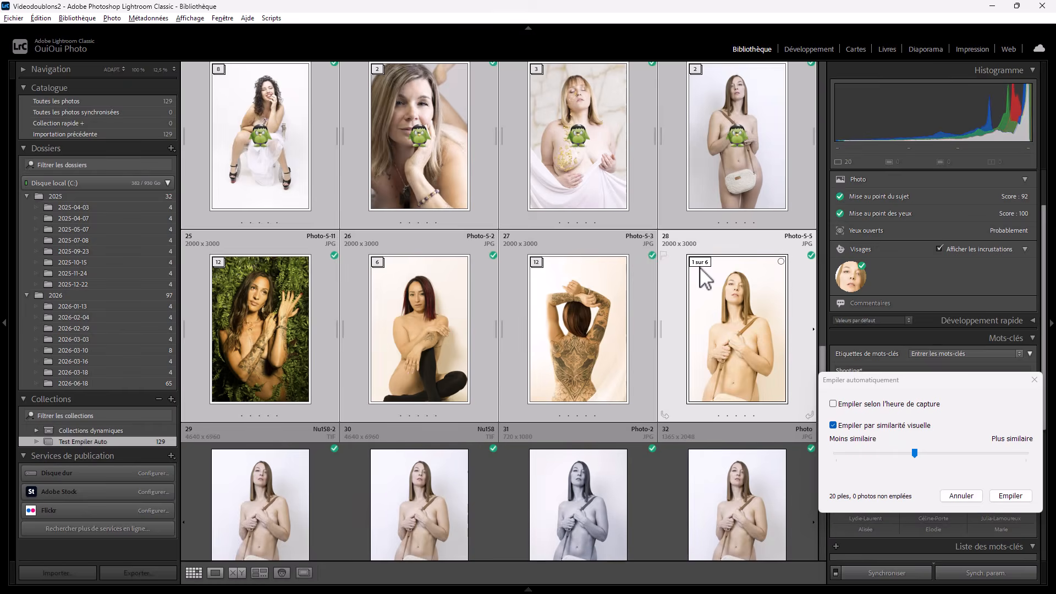
scroll(705, 266, down, 2)
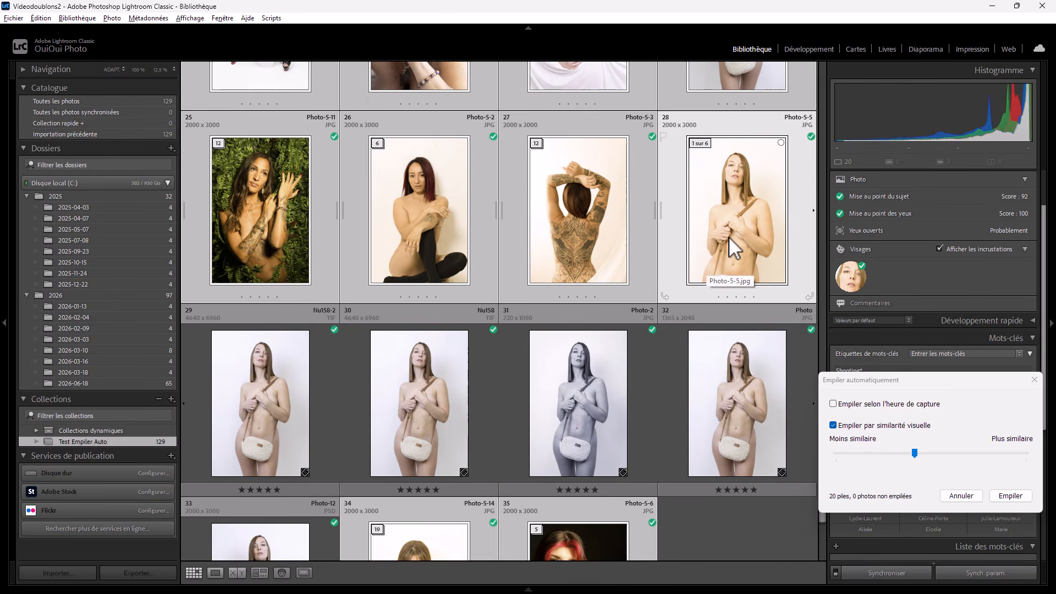
scroll(504, 357, down, 2)
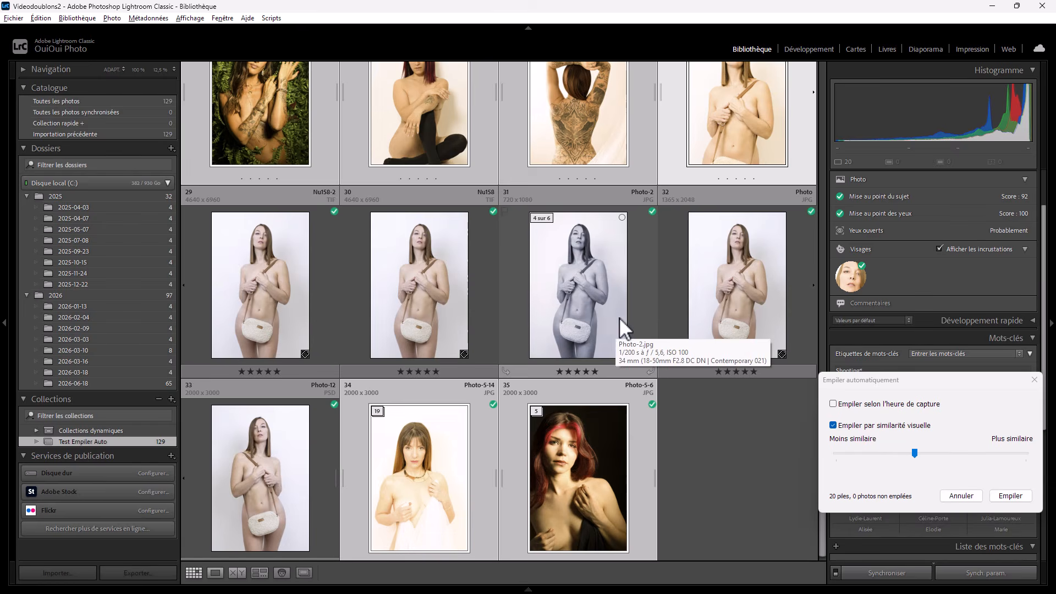
- Expand the Photo-5-14 stack to examine its grouped photos, and cancel the auto-stacking
click(379, 412)
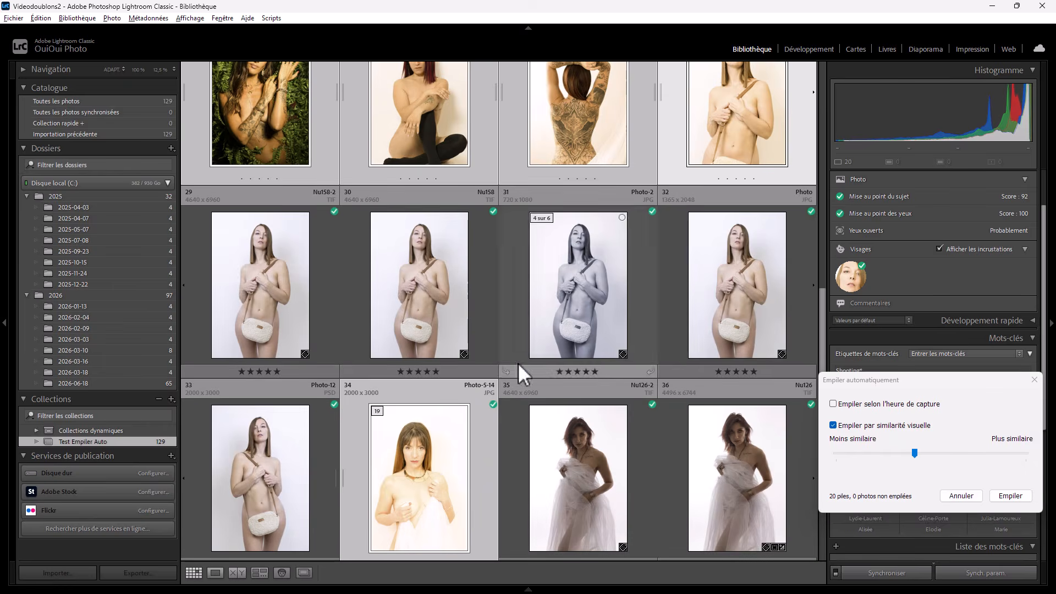
scroll(691, 327, down, 9)
scroll(695, 333, up, 6)
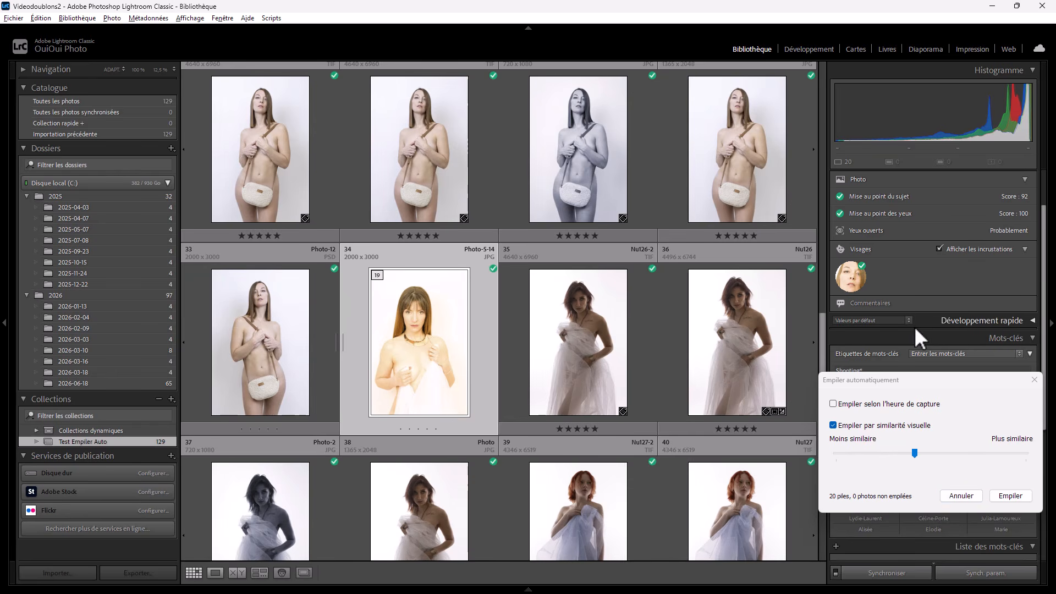
click(961, 496)
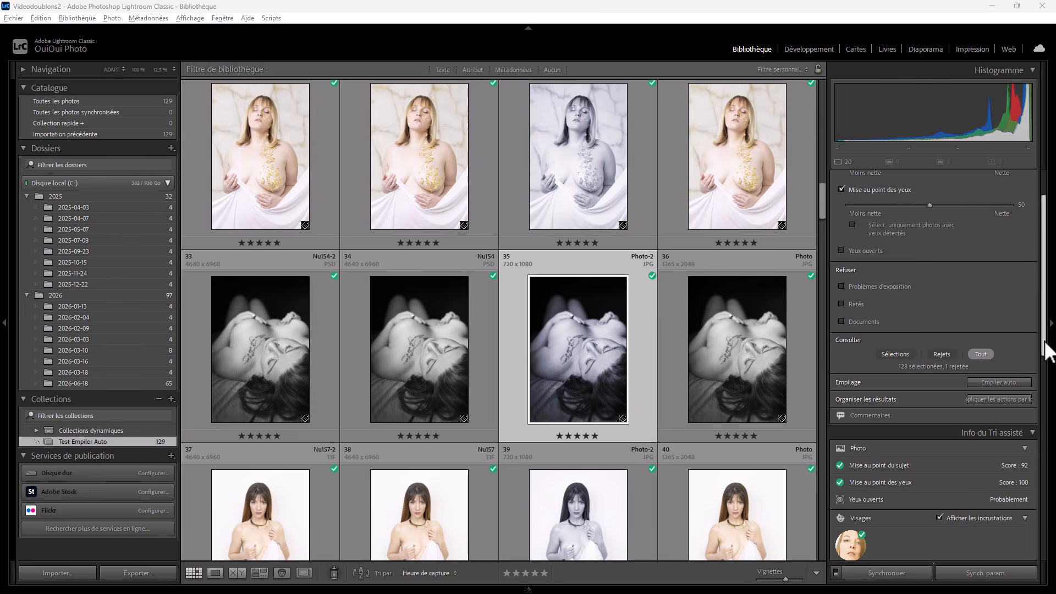
drag(1045, 350, 1036, 400)
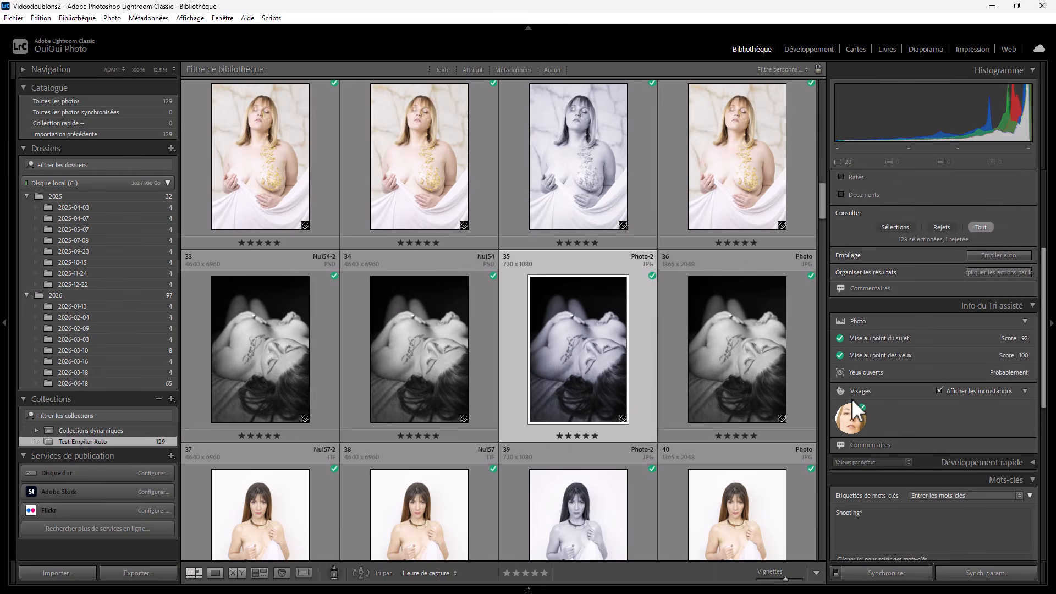